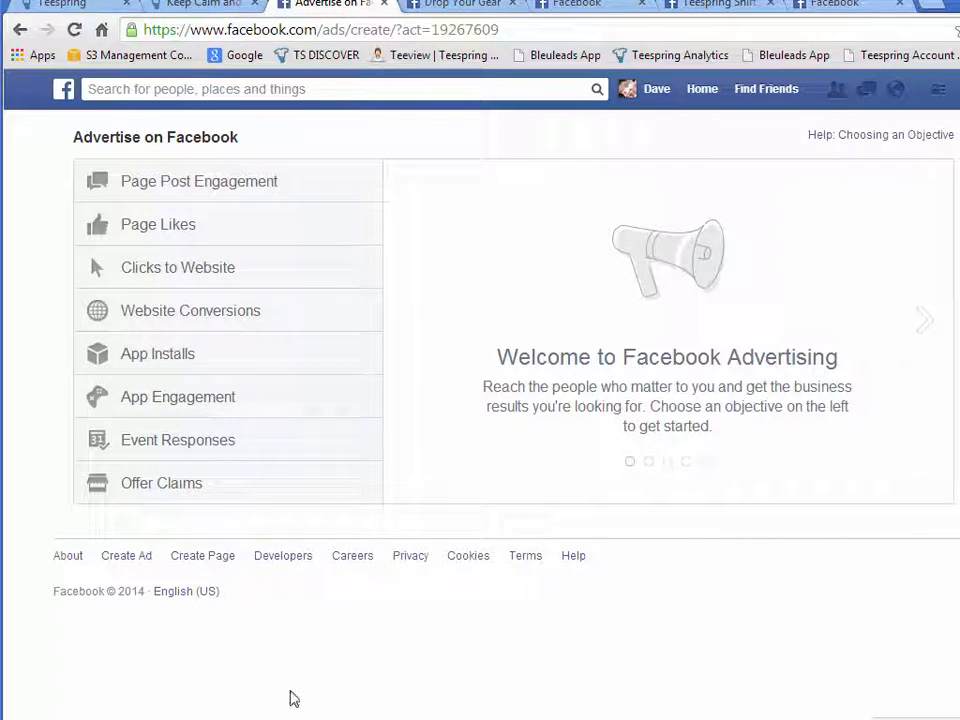
# Start a Page Post Engagement ad for the Drop Your Gear page, using its "Are you a pilot?" post
pyautogui.click(193, 184)
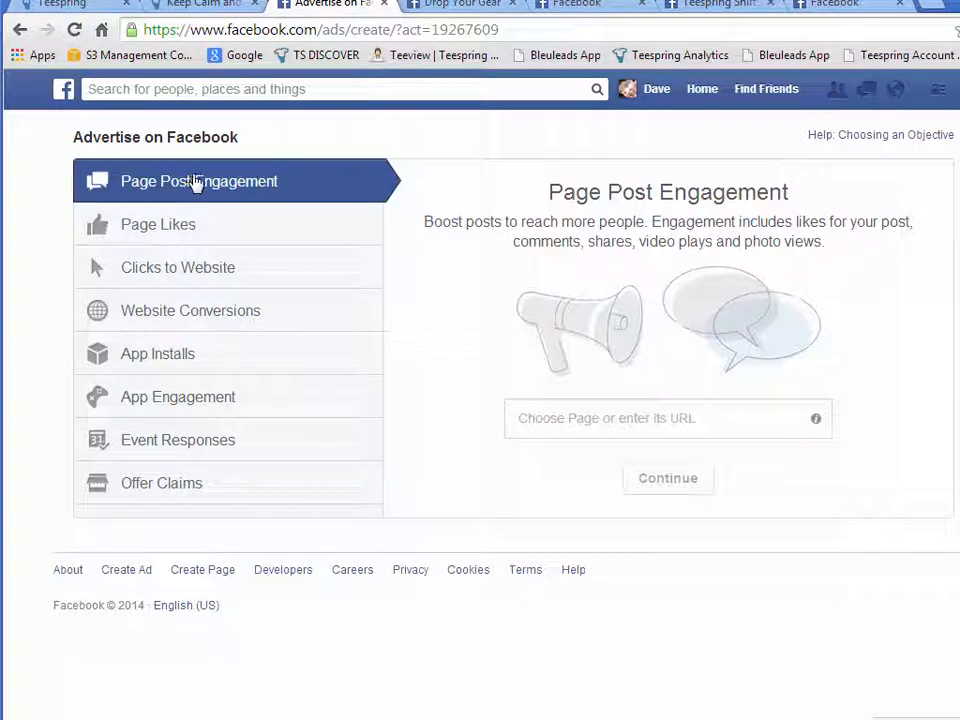
pyautogui.click(729, 419)
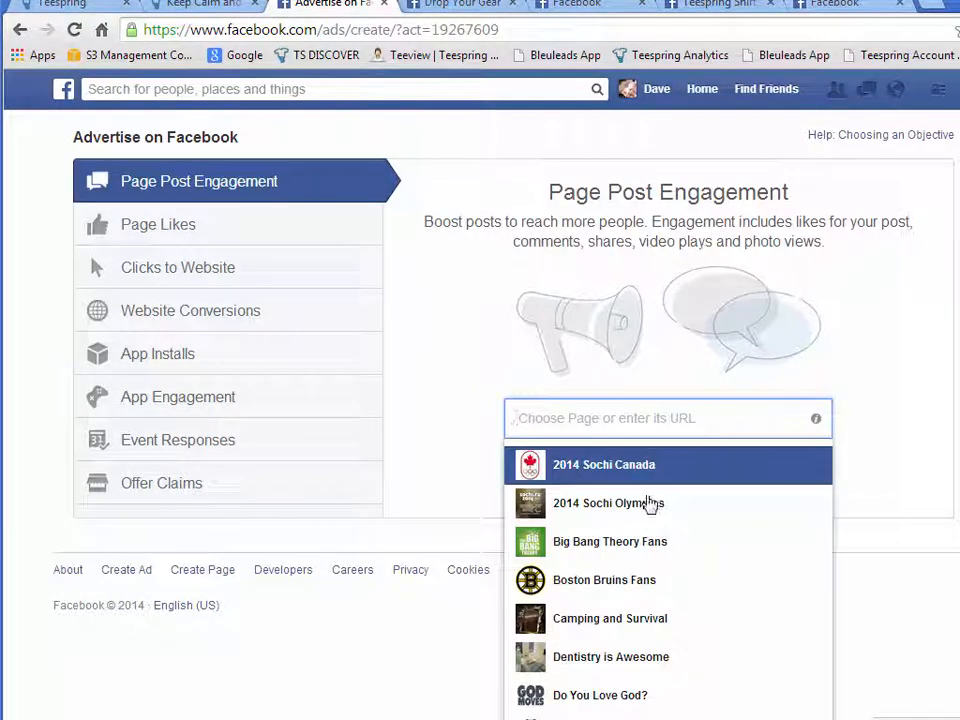
pyautogui.scroll(-1, 666, 613)
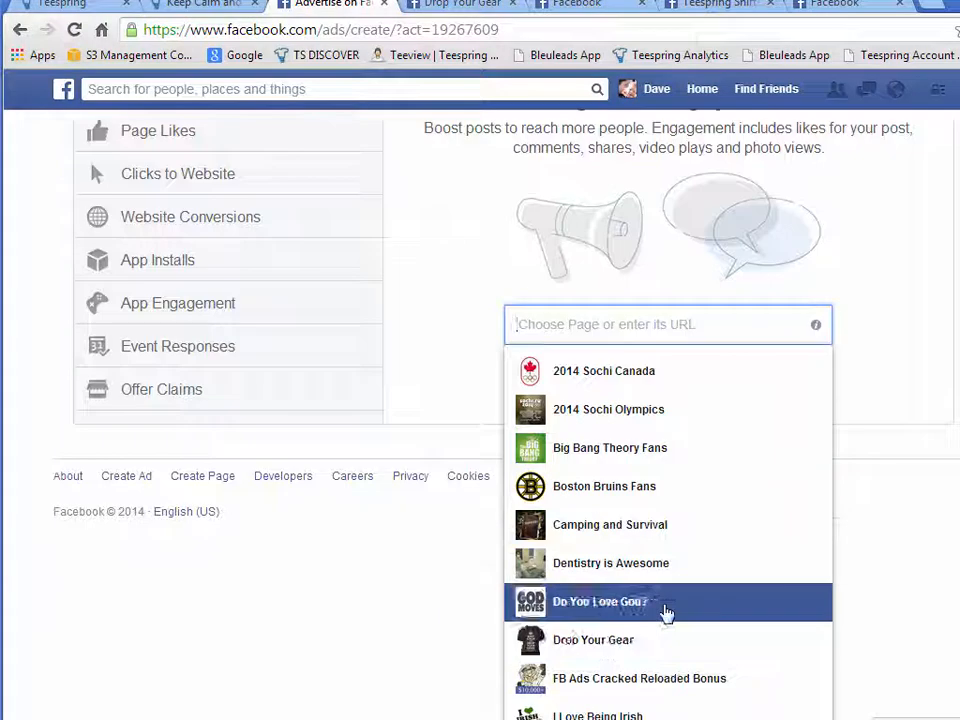
pyautogui.click(590, 646)
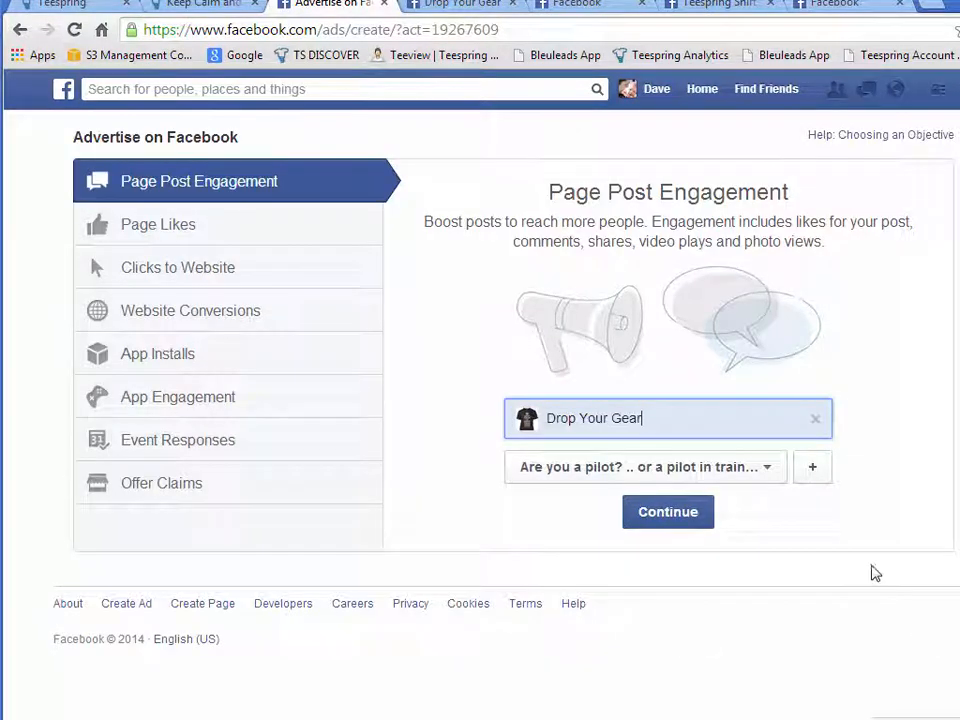
pyautogui.click(814, 472)
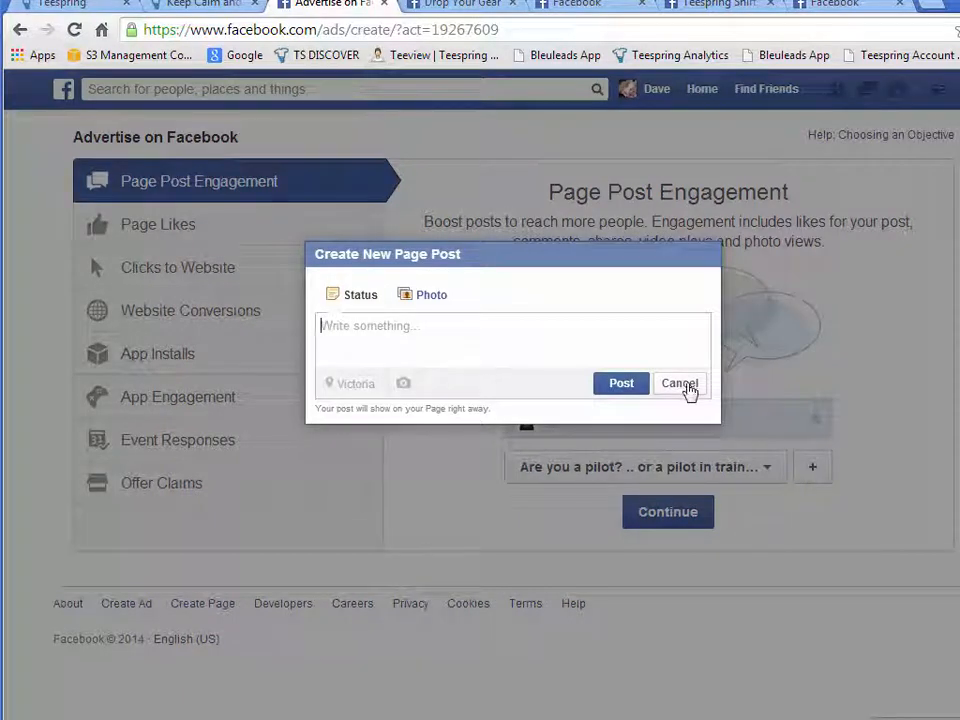
pyautogui.click(684, 386)
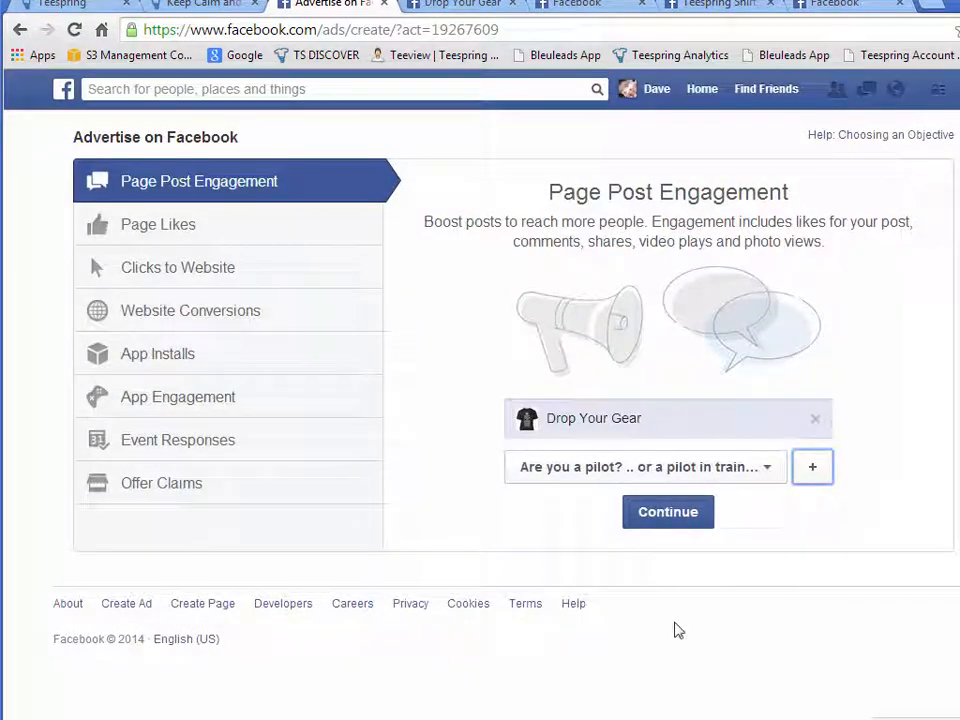
pyautogui.click(668, 512)
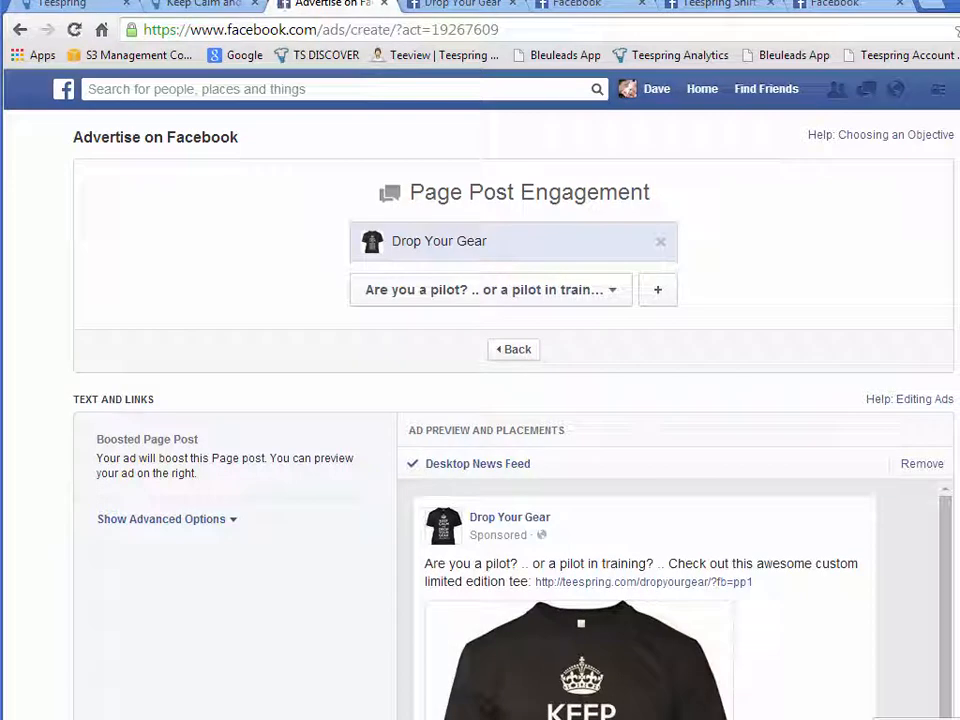
# Remove the Right Column placement from the ad, keeping the Desktop and Mobile News Feed placements
pyautogui.scroll(-5, 480, 420)
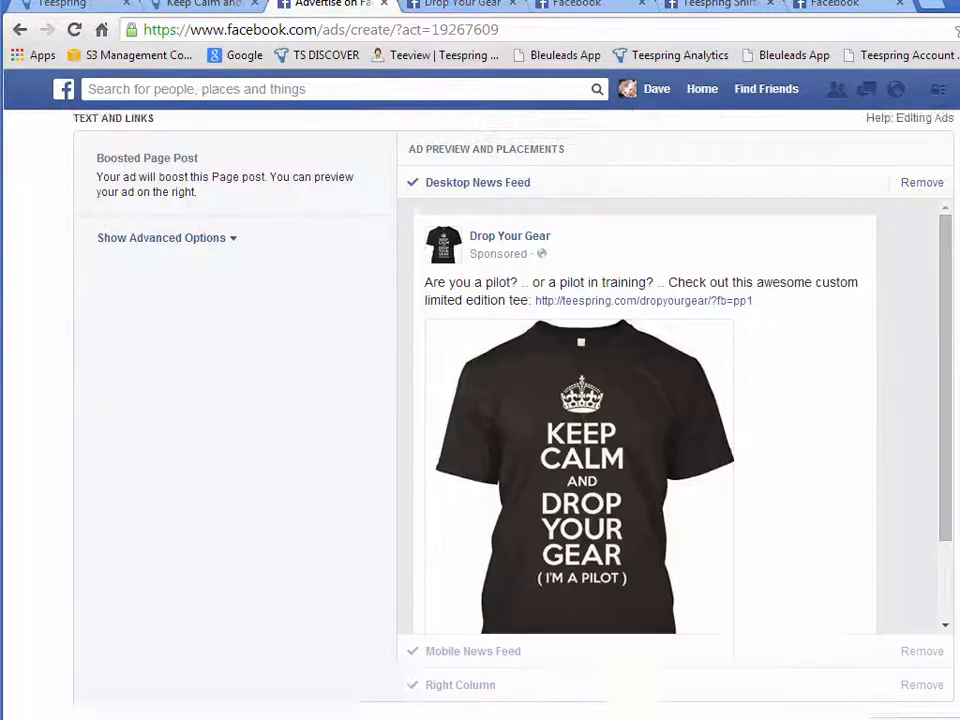
pyautogui.click(575, 500)
pyautogui.click(921, 497)
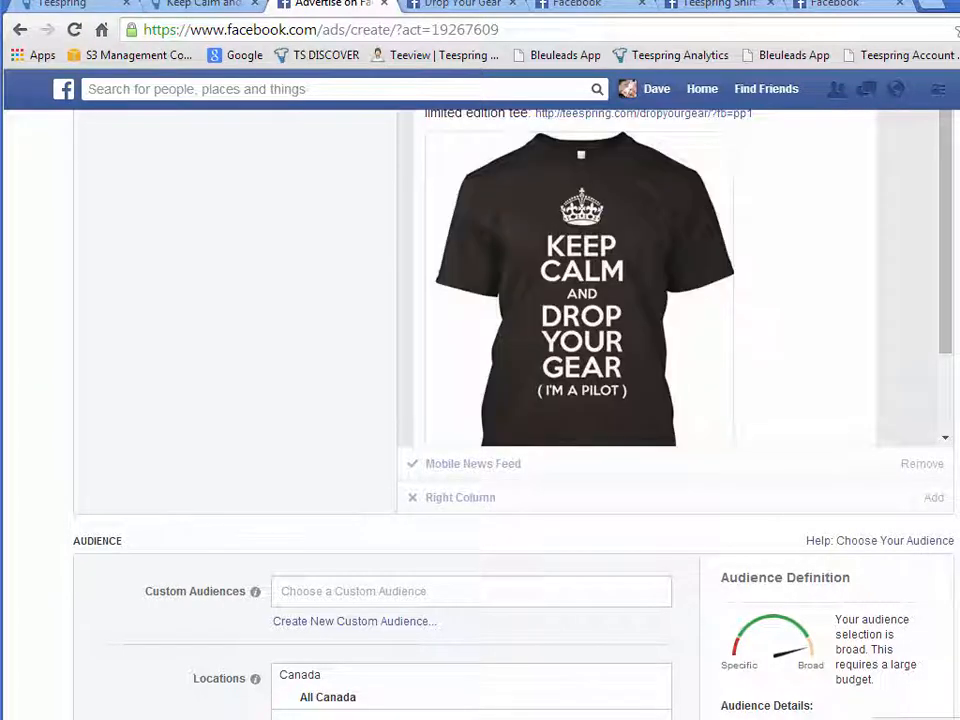
# Examine the Drop Your Gear page and the news feed for where page posts and right-column sponsored ads are shown
pyautogui.click(470, 5)
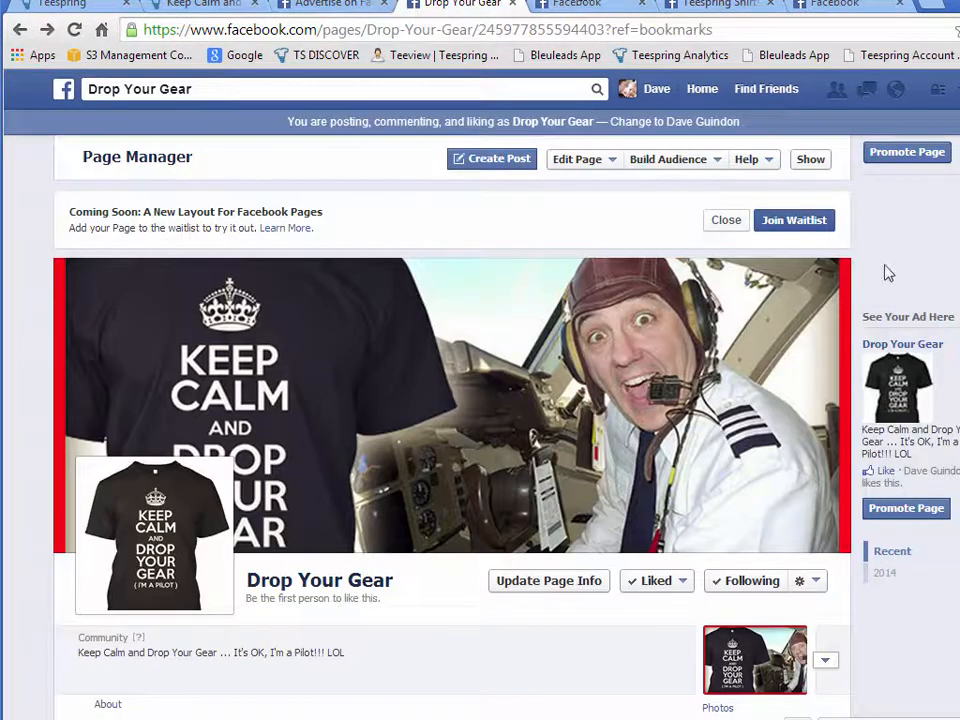
pyautogui.click(598, 5)
pyautogui.scroll(-3, 846, 505)
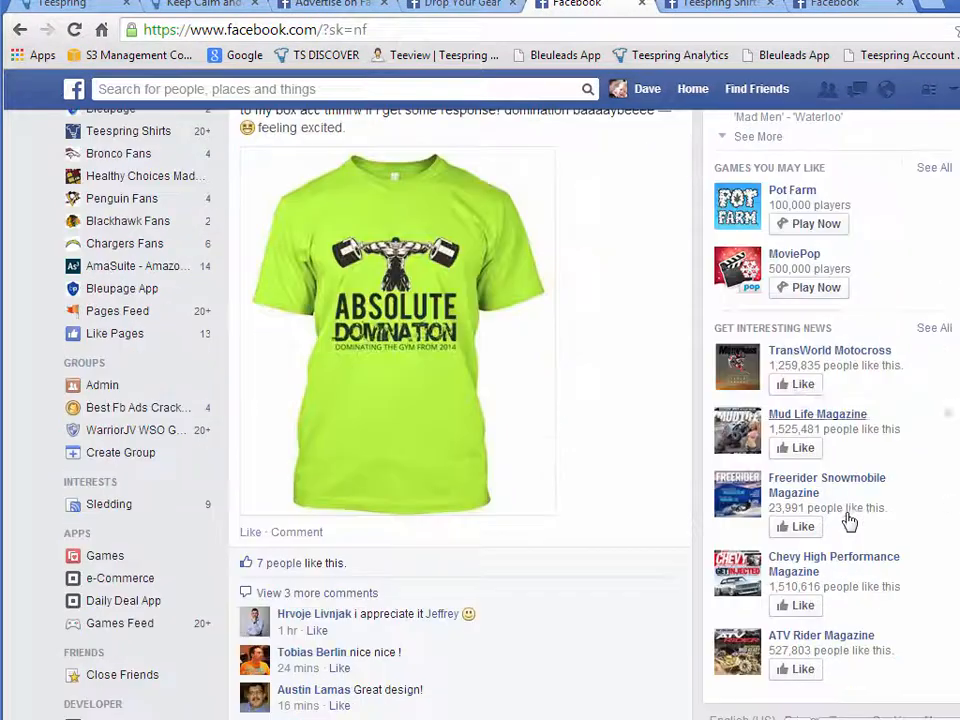
pyautogui.scroll(-13, 938, 405)
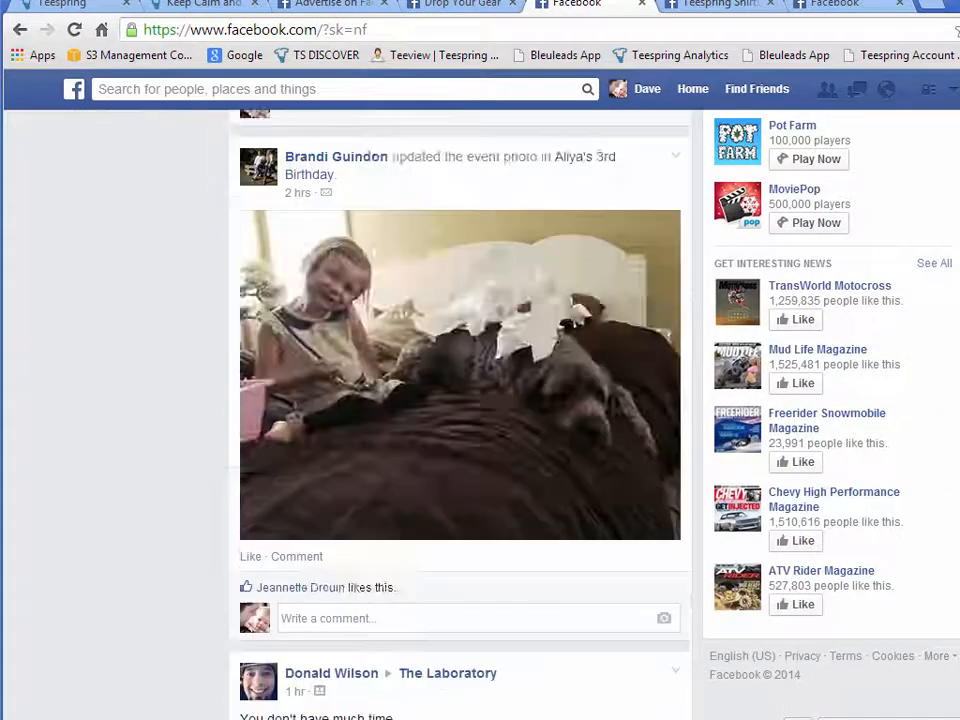
pyautogui.scroll(11, 938, 405)
pyautogui.scroll(5, 480, 420)
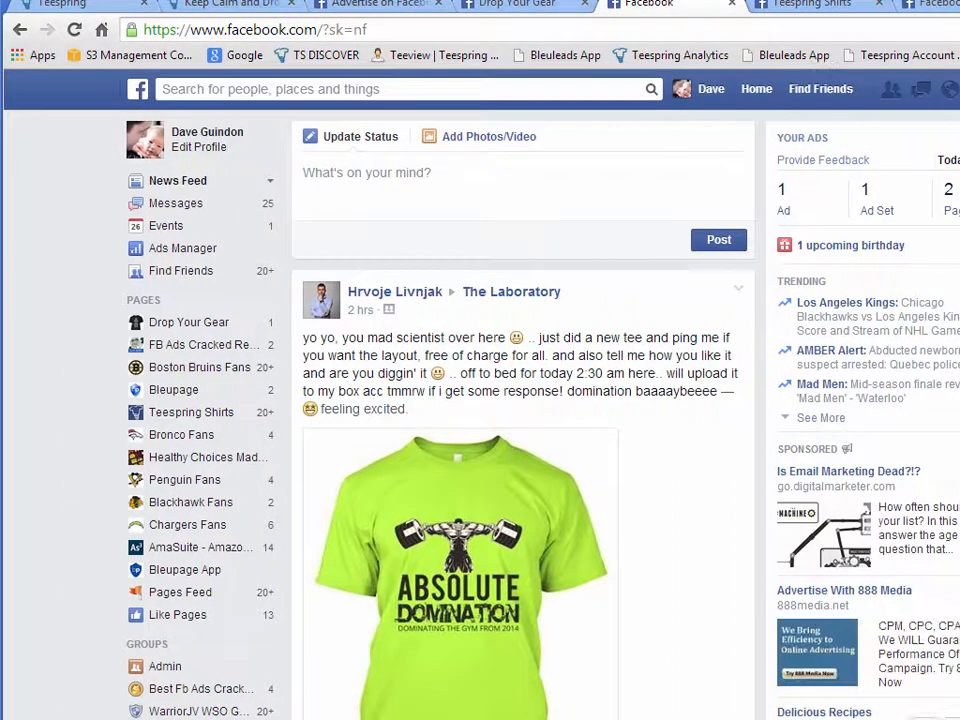
pyautogui.scroll(-3, 480, 420)
pyautogui.scroll(-1, 613, 182)
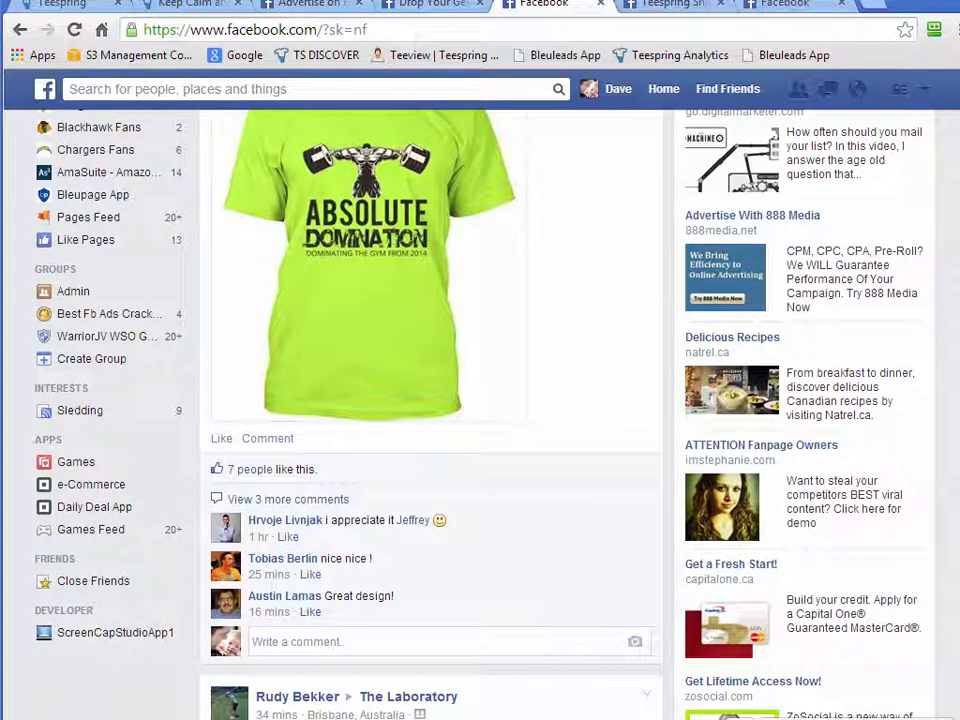
pyautogui.scroll(4, 951, 491)
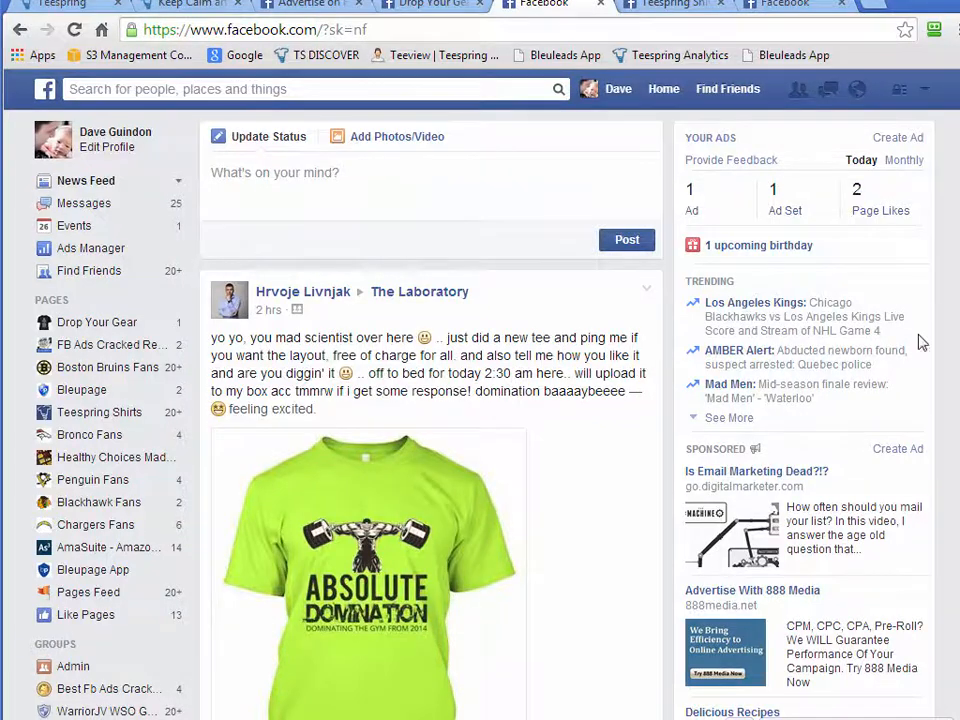
pyautogui.scroll(-3, 951, 568)
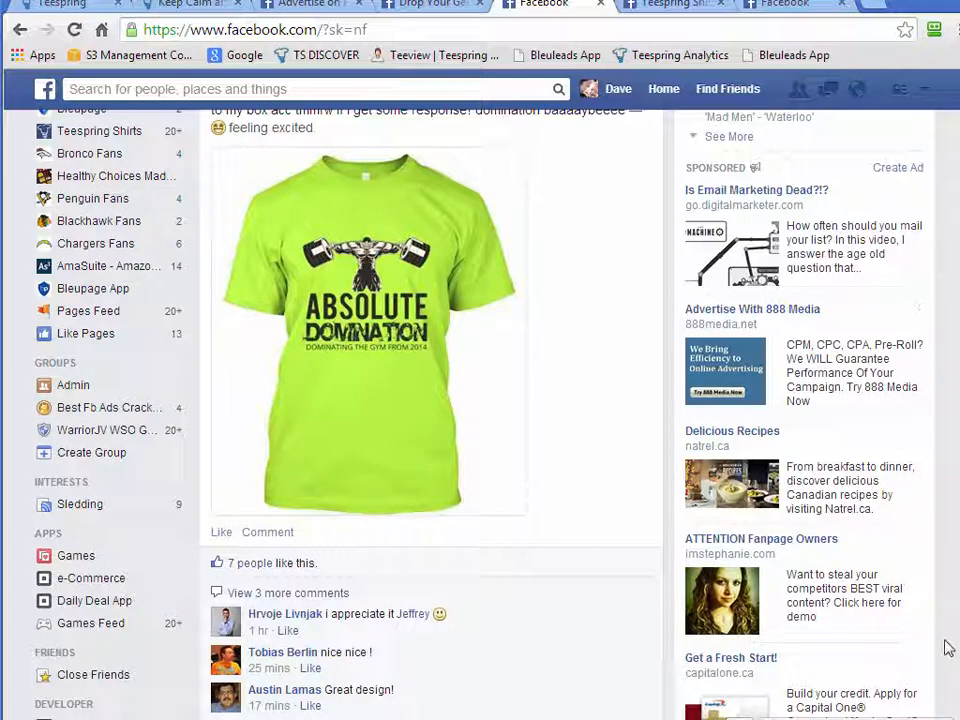
pyautogui.scroll(3, 948, 648)
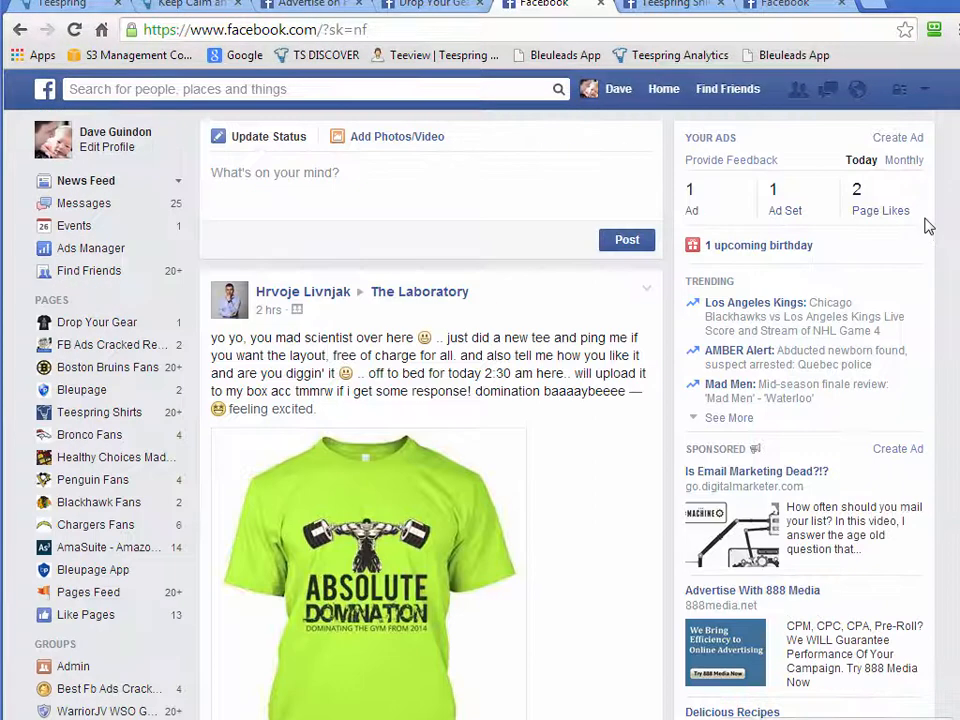
pyautogui.click(430, 6)
pyautogui.scroll(-2, 490, 617)
pyautogui.scroll(2, 467, 617)
pyautogui.click(565, 10)
pyautogui.scroll(-3, 778, 553)
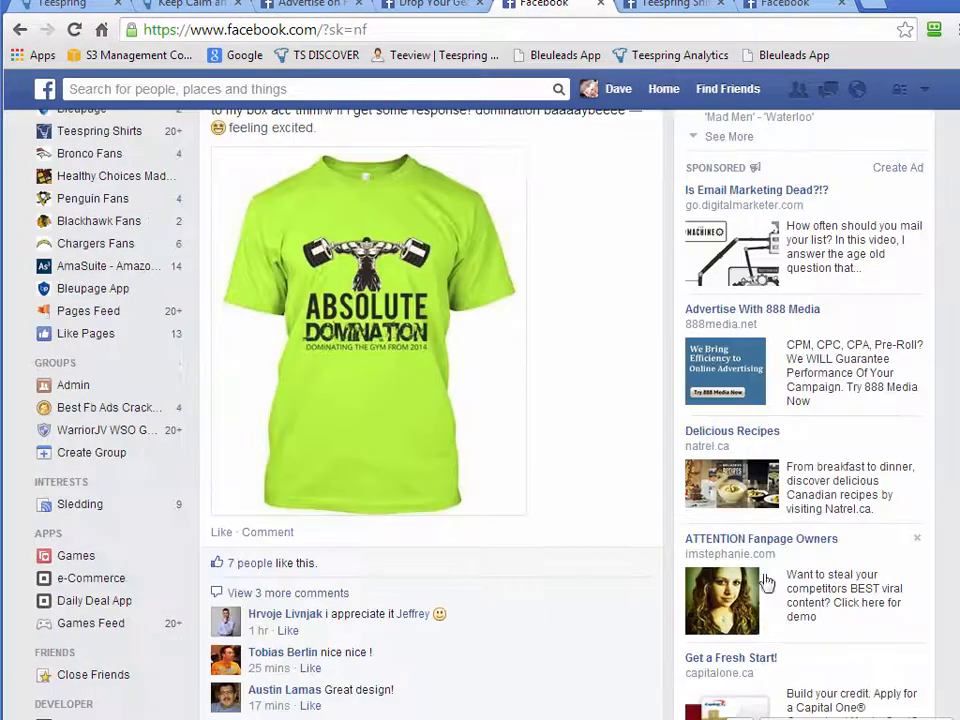
pyautogui.scroll(3, 715, 410)
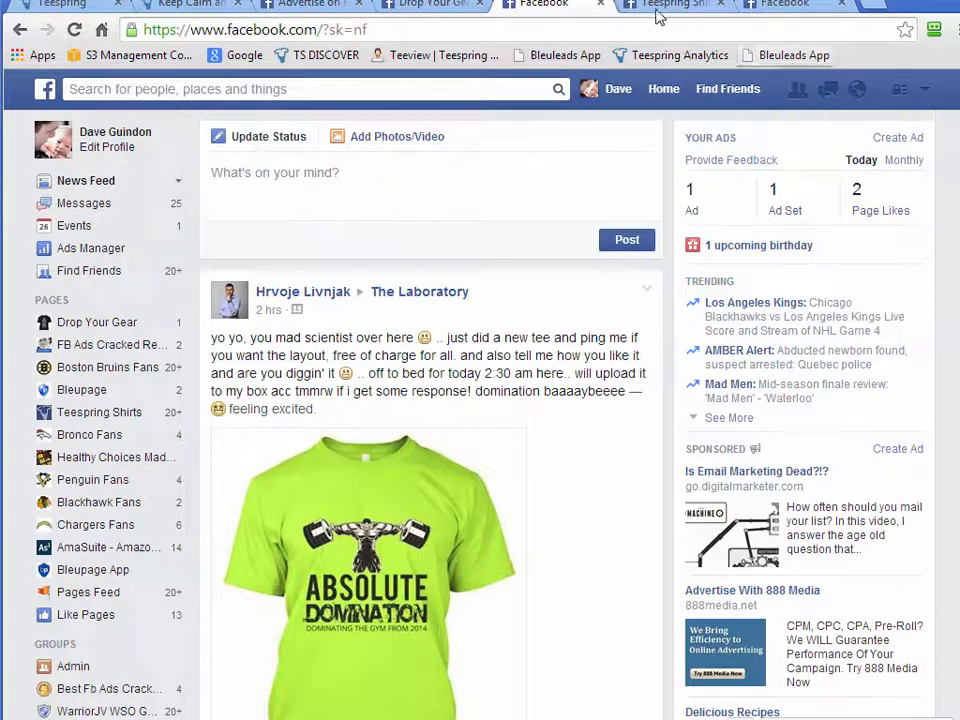
# Return to the ad being created and assign the "teespring - drop gear 1" conversion tracking pixel in its advanced options, leaving the pixel unverified
pyautogui.click(284, 8)
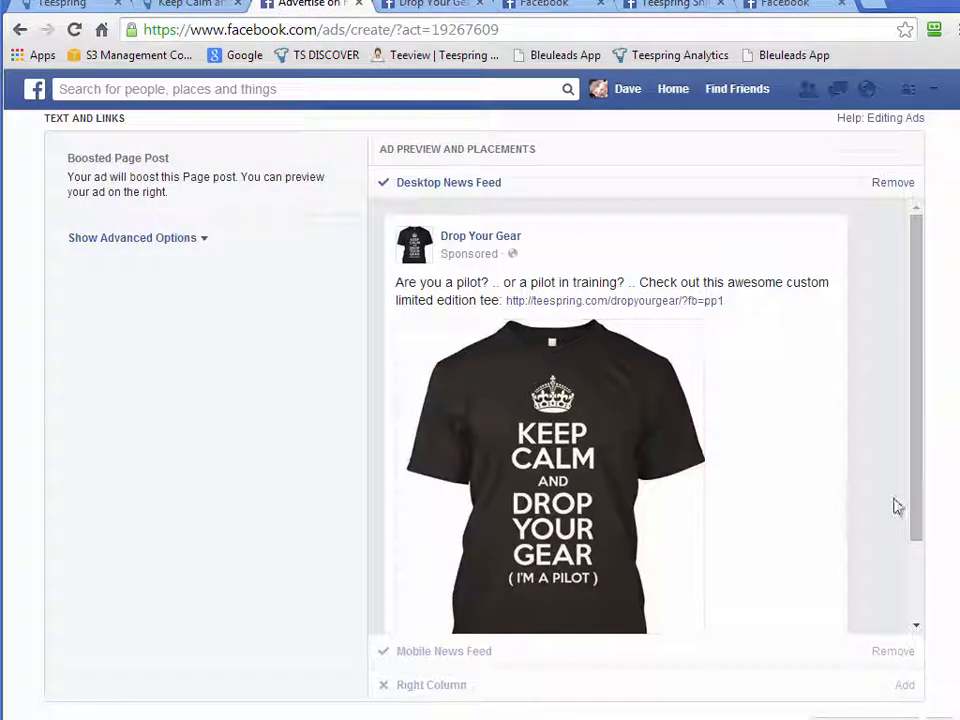
pyautogui.click(163, 240)
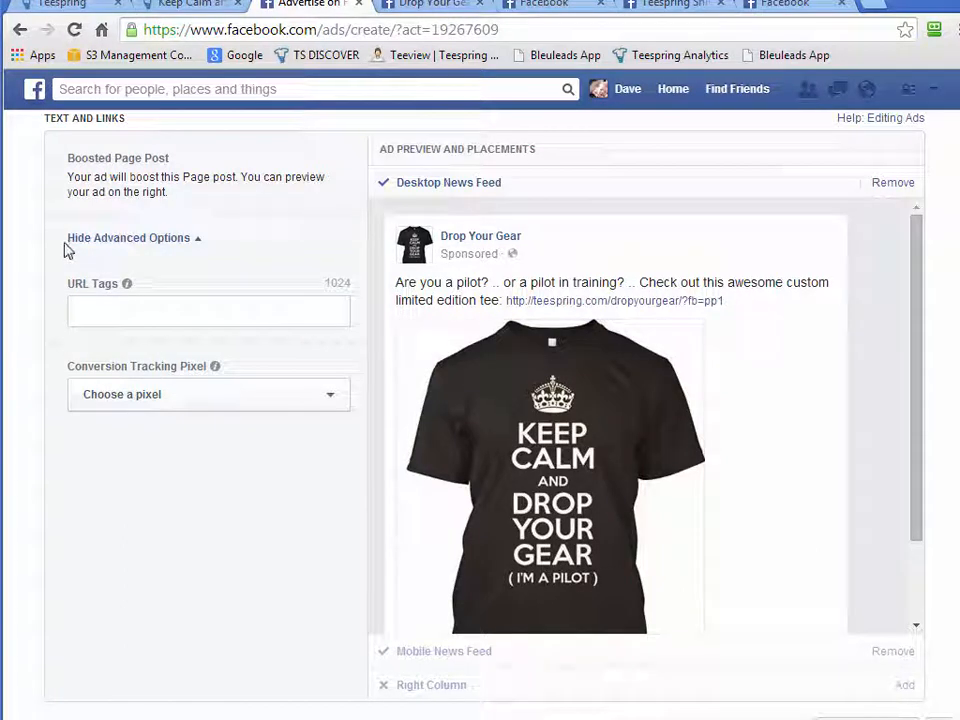
pyautogui.click(248, 398)
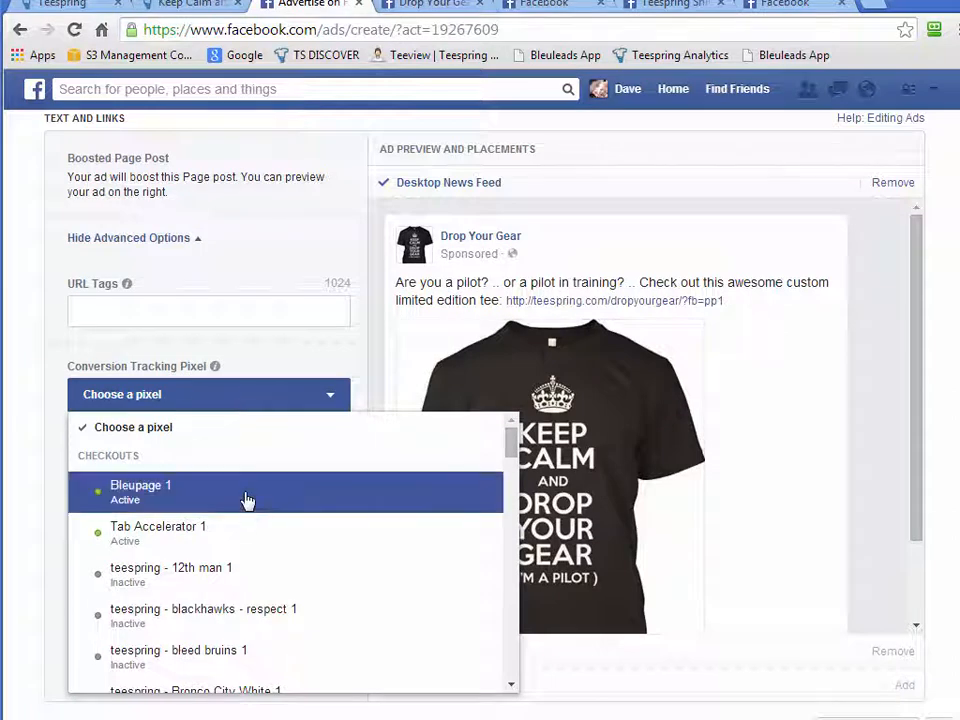
pyautogui.scroll(-3, 251, 525)
pyautogui.scroll(-5, 251, 527)
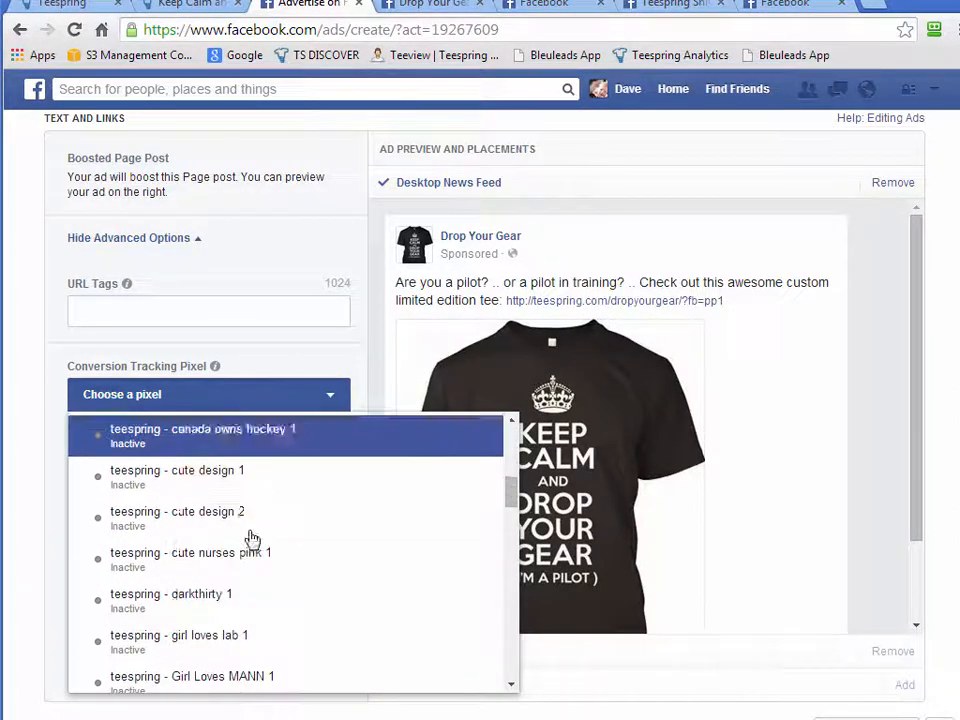
pyautogui.scroll(-8, 251, 542)
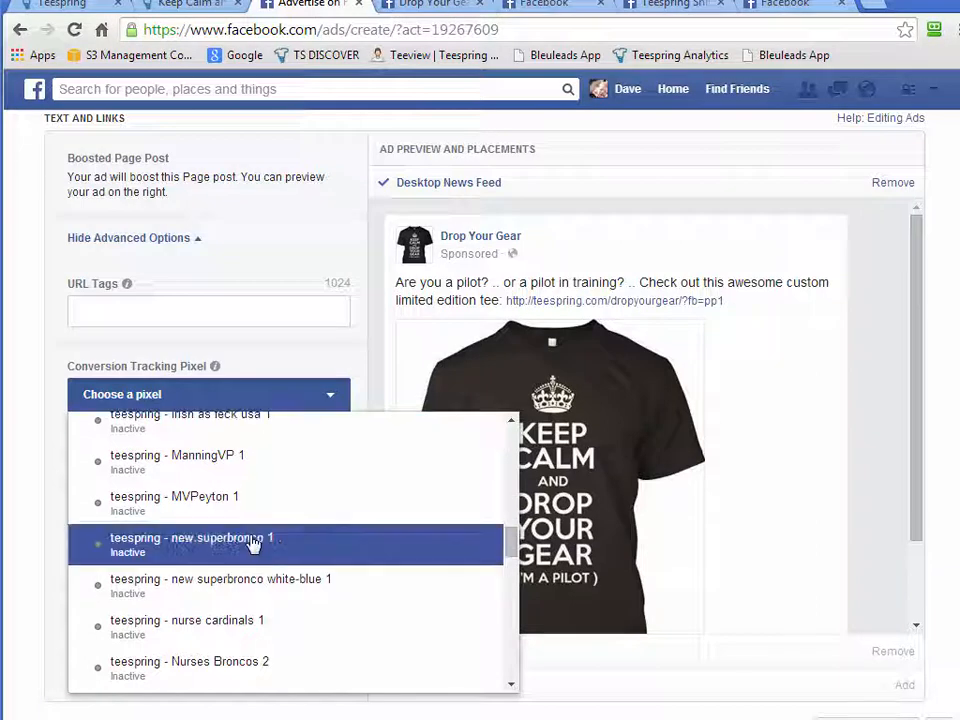
pyautogui.scroll(-12, 253, 543)
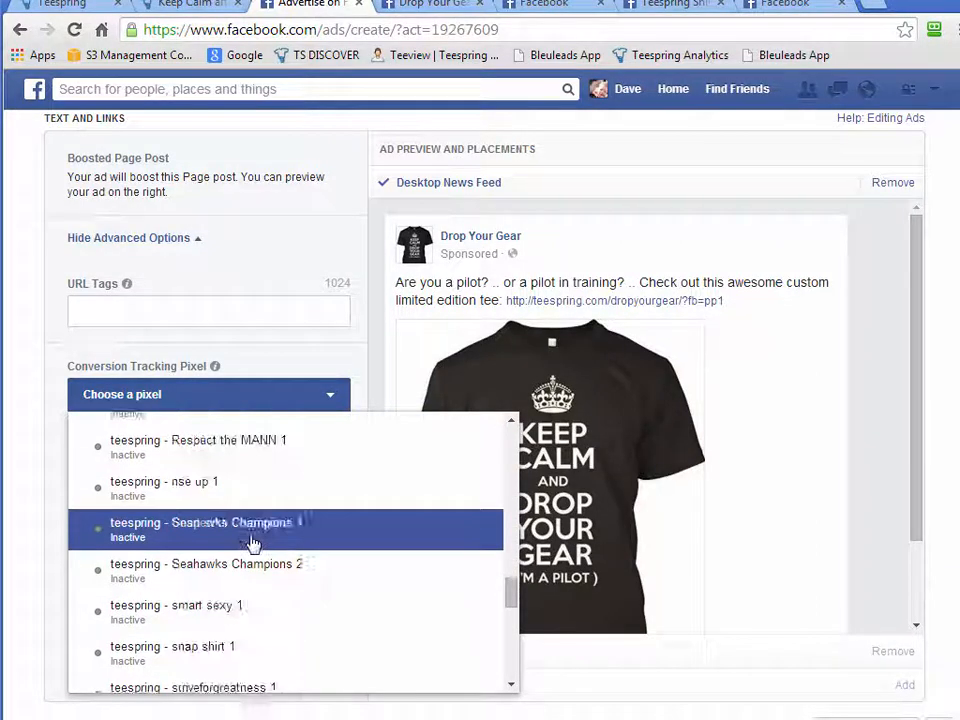
pyautogui.scroll(-5, 253, 543)
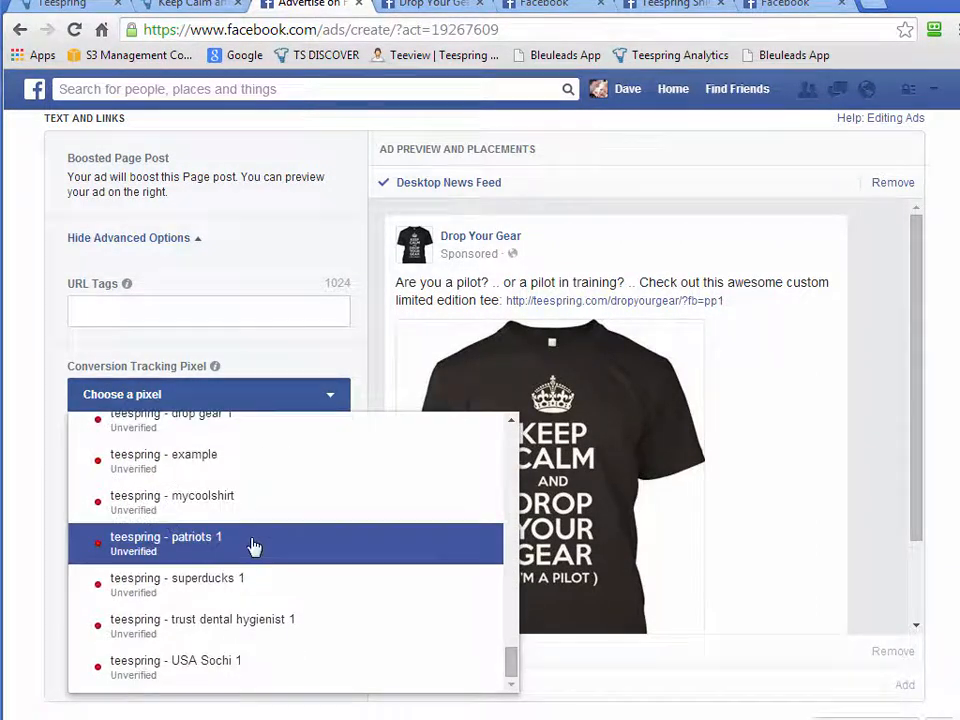
pyautogui.scroll(3, 251, 545)
pyautogui.scroll(2, 251, 545)
pyautogui.scroll(-2, 252, 545)
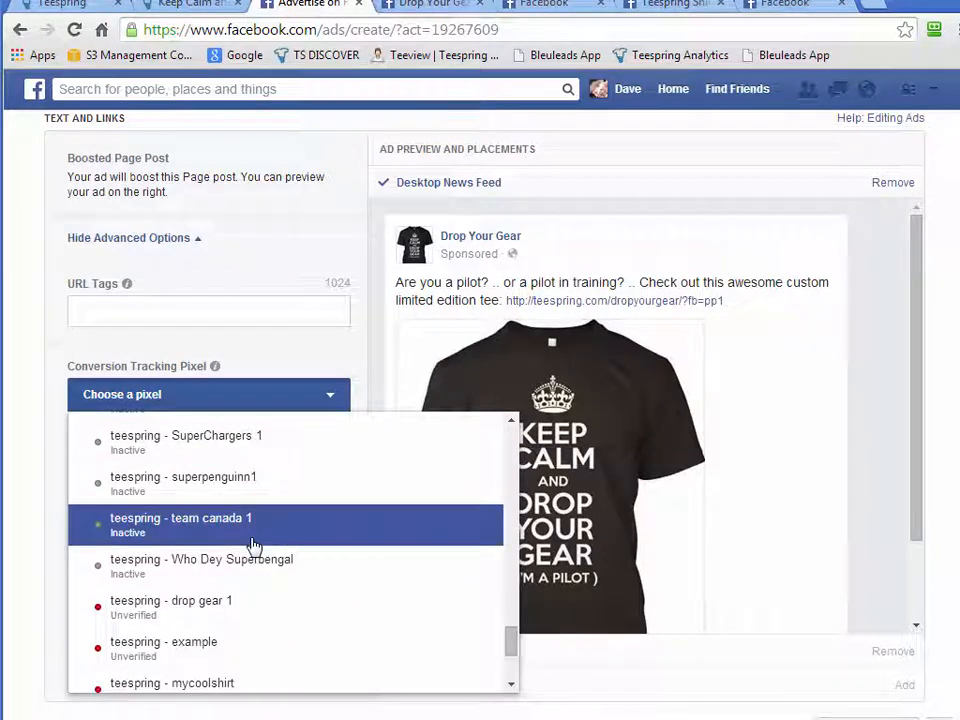
pyautogui.click(205, 615)
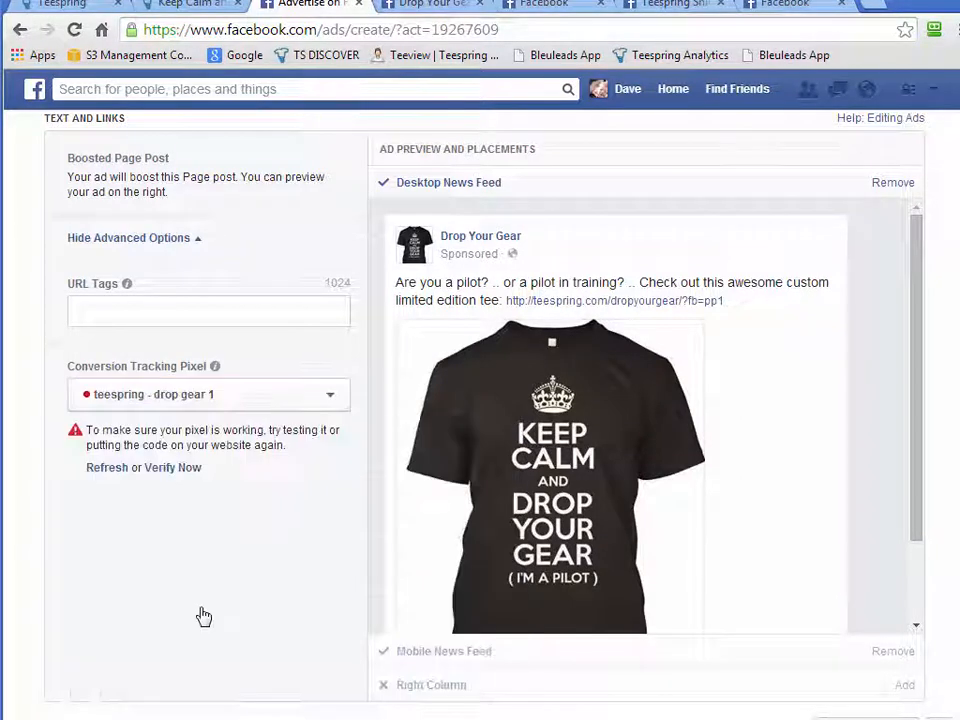
pyautogui.click(165, 469)
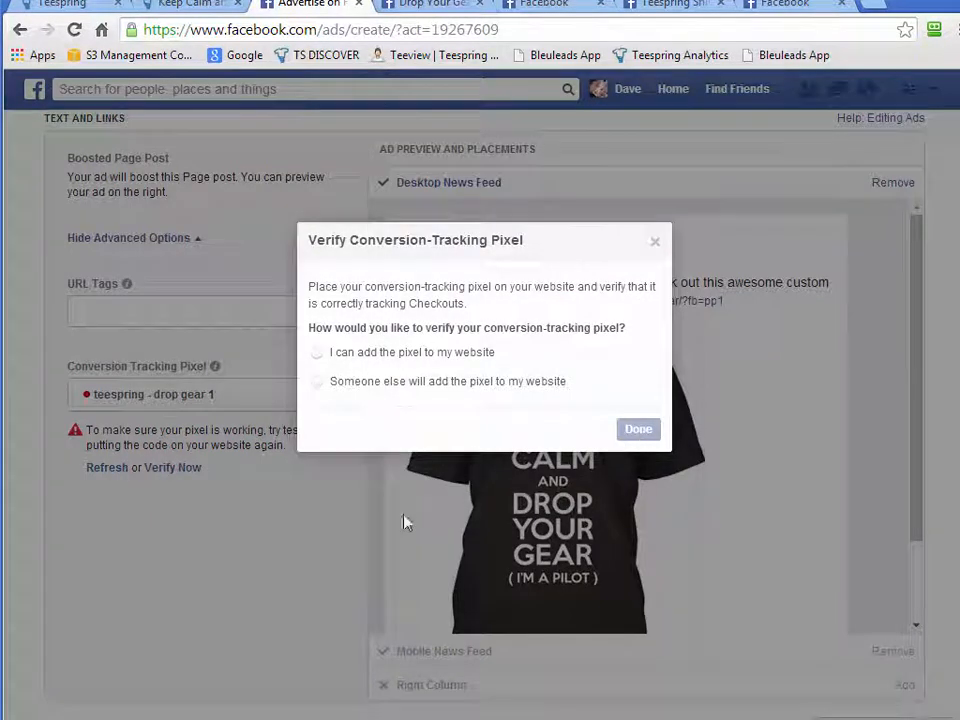
pyautogui.click(657, 242)
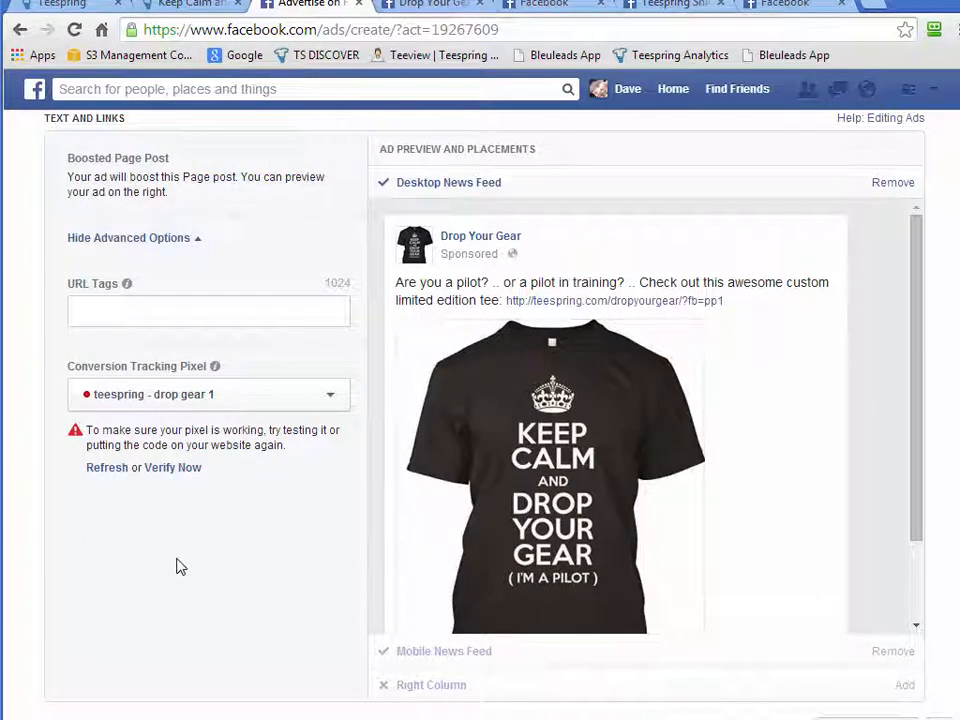
# Add United States to the ad audience's locations alongside Canada
pyautogui.scroll(-5, 957, 595)
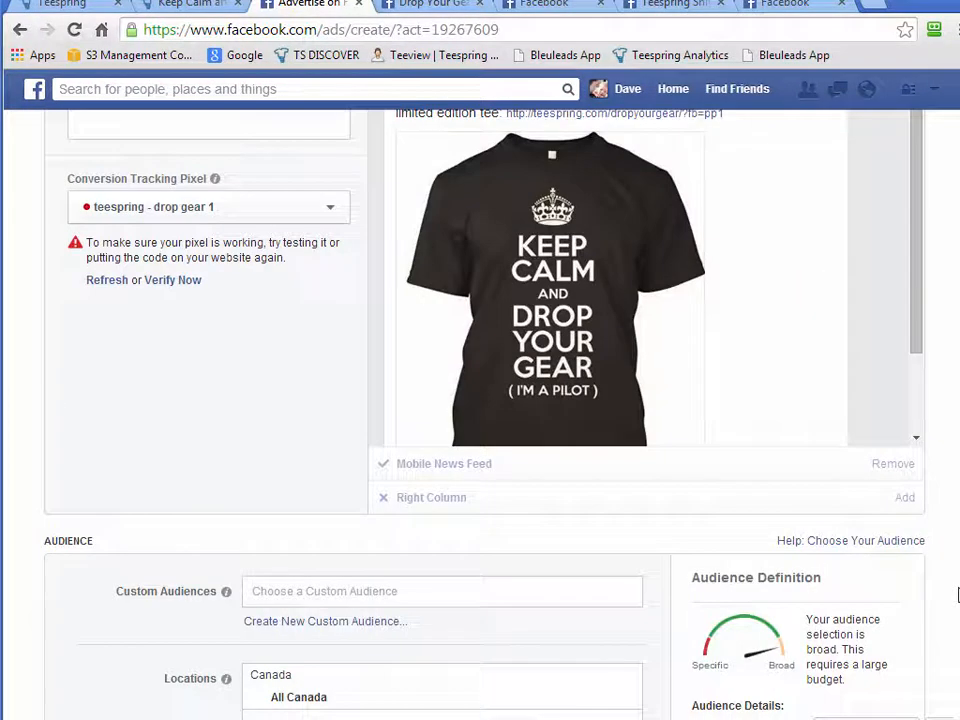
pyautogui.scroll(-1, 883, 663)
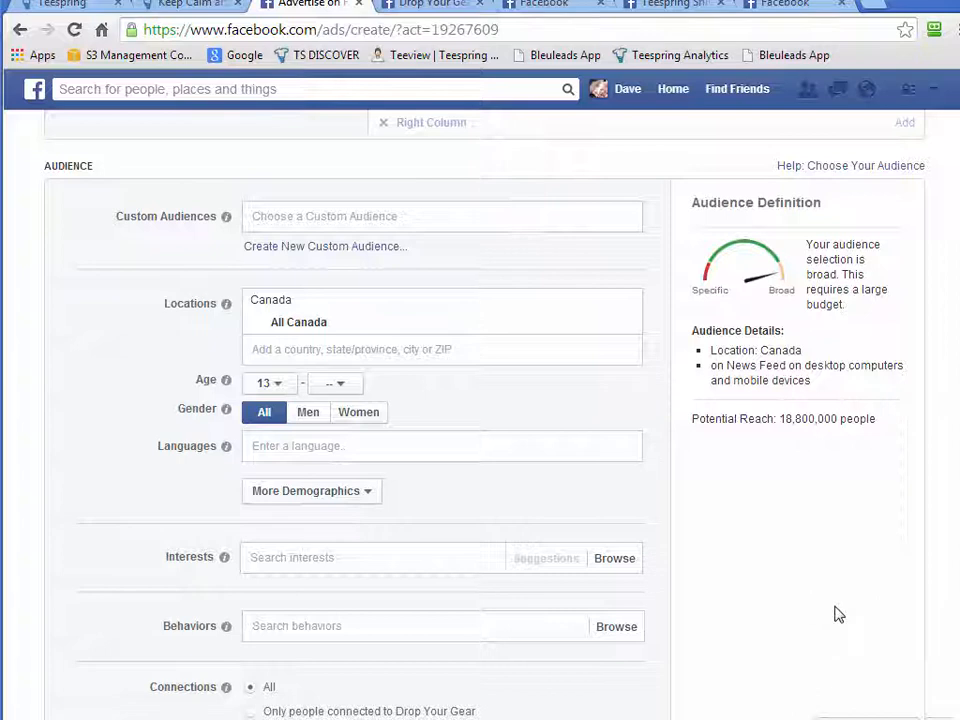
pyautogui.scroll(-1, 836, 571)
pyautogui.scroll(1, 836, 571)
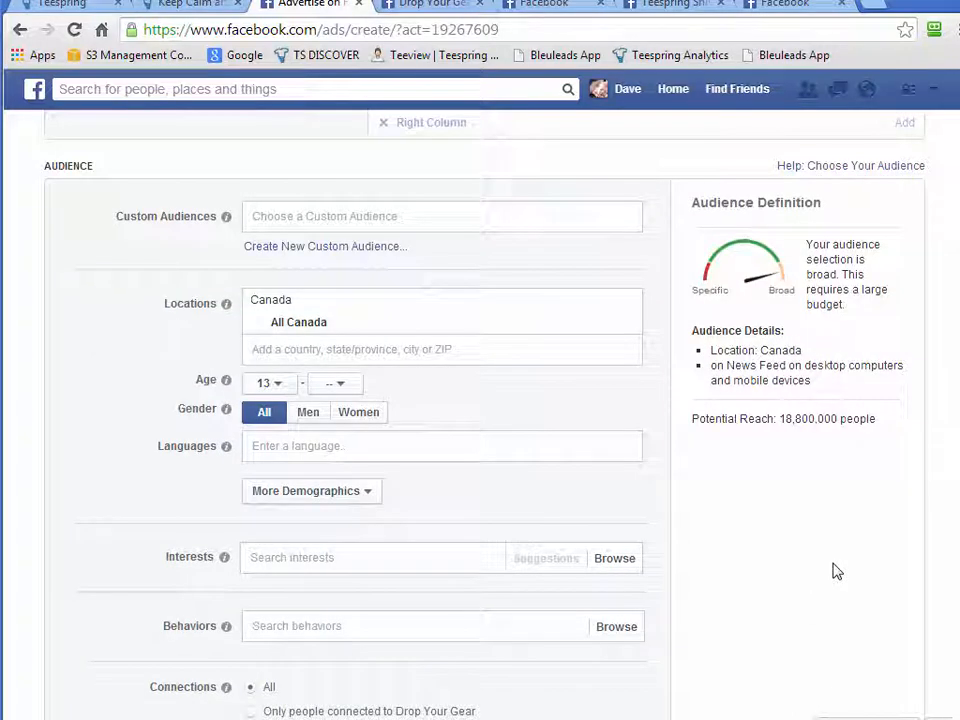
pyautogui.click(465, 350)
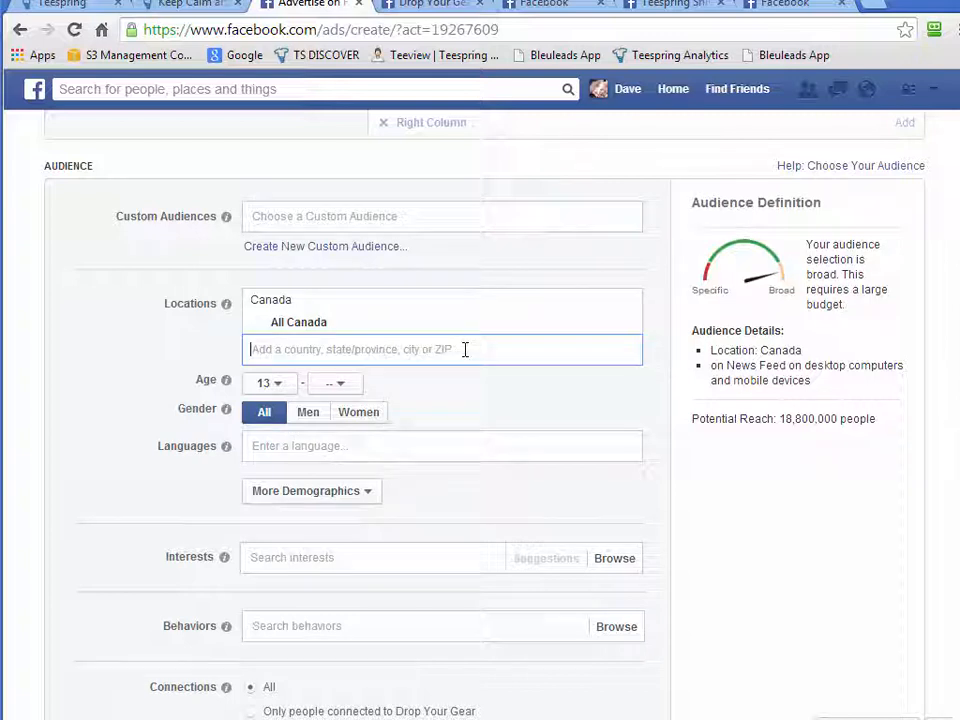
pyautogui.write('unit')
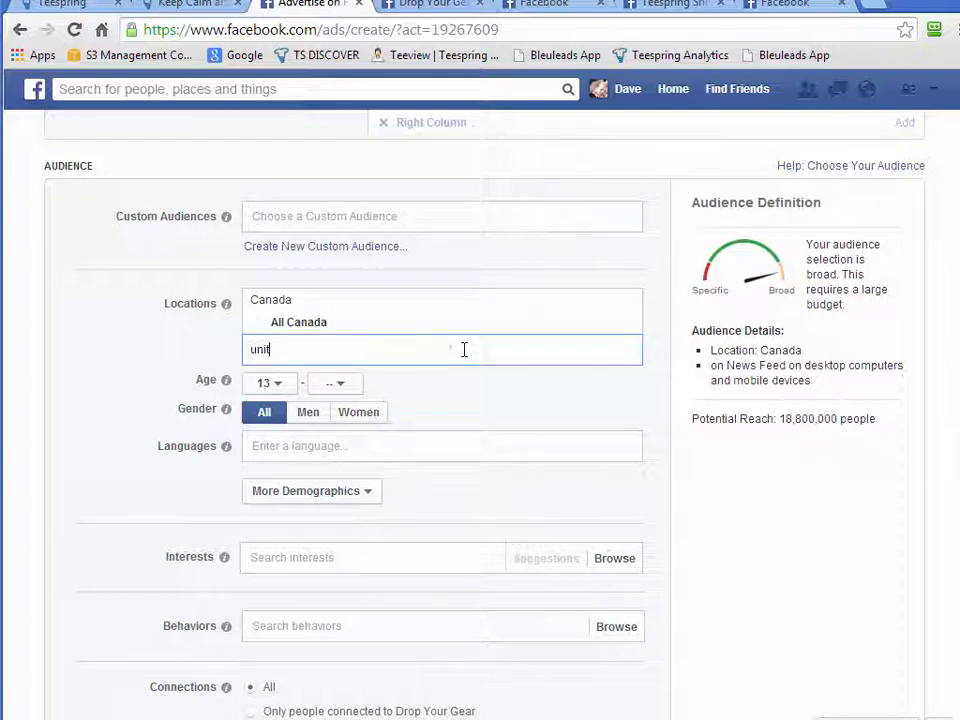
pyautogui.click(435, 380)
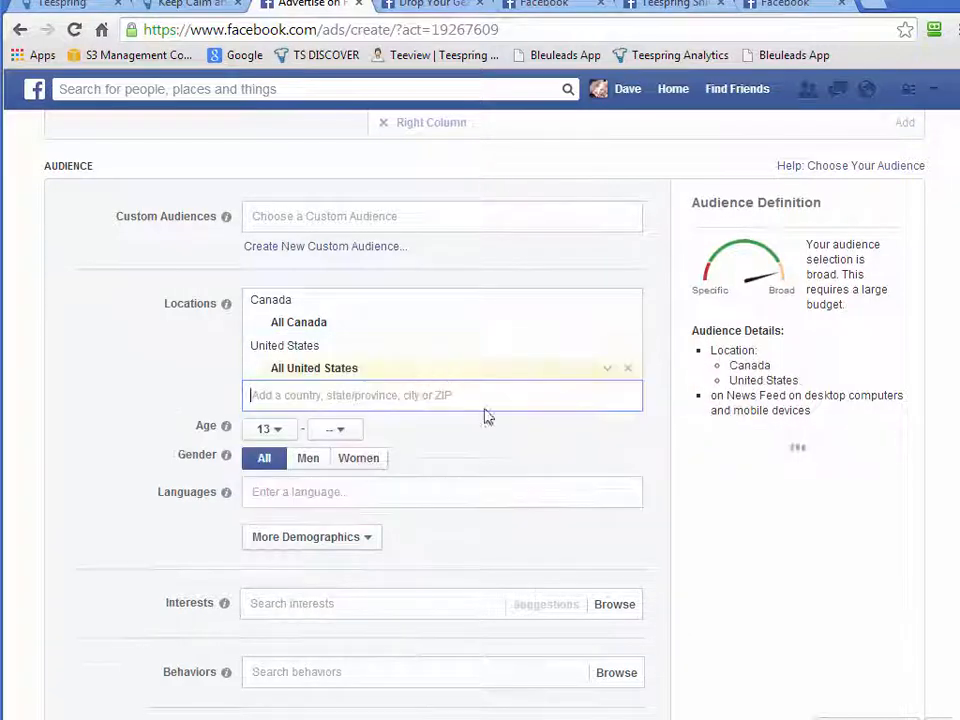
# Set the audience's age range to 18–64
pyautogui.scroll(-1, 510, 416)
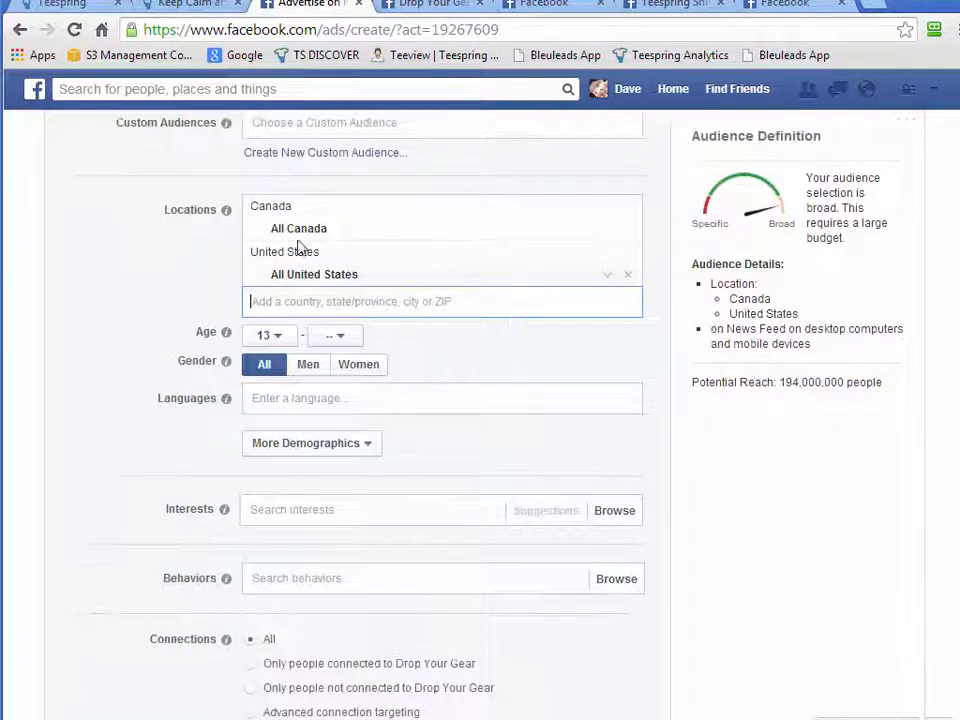
pyautogui.click(285, 340)
pyautogui.click(268, 475)
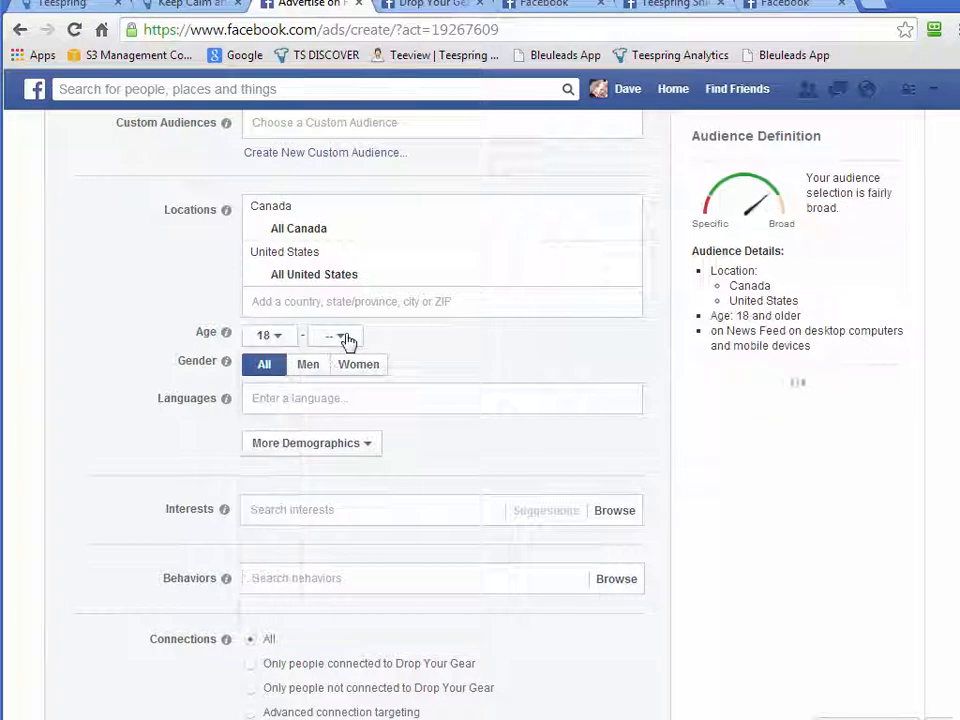
pyautogui.click(343, 339)
pyautogui.scroll(-9, 343, 516)
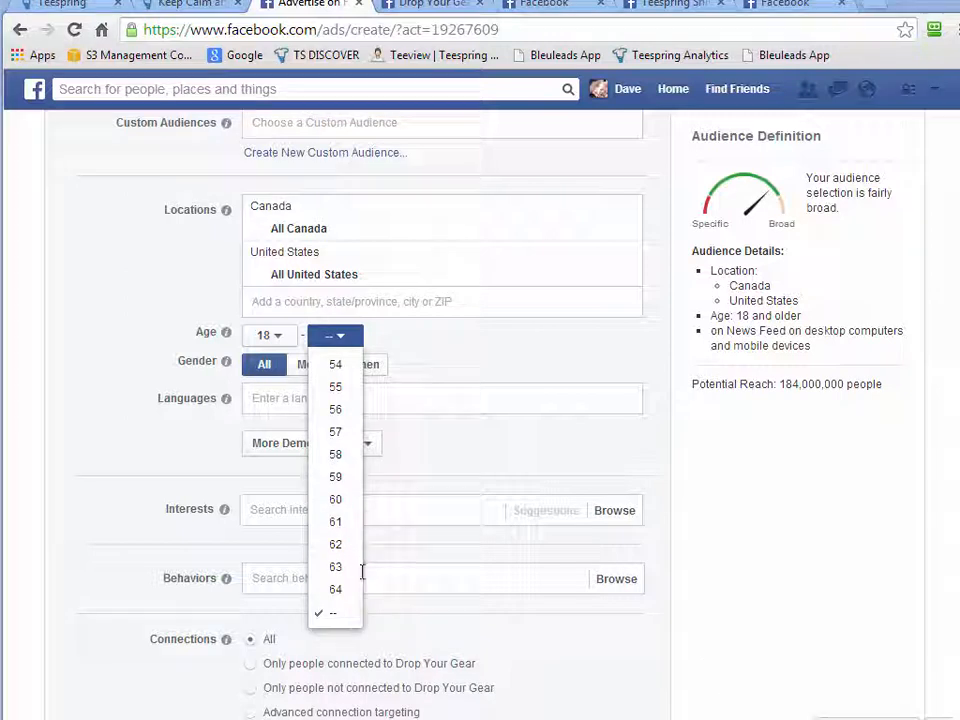
pyautogui.click(336, 590)
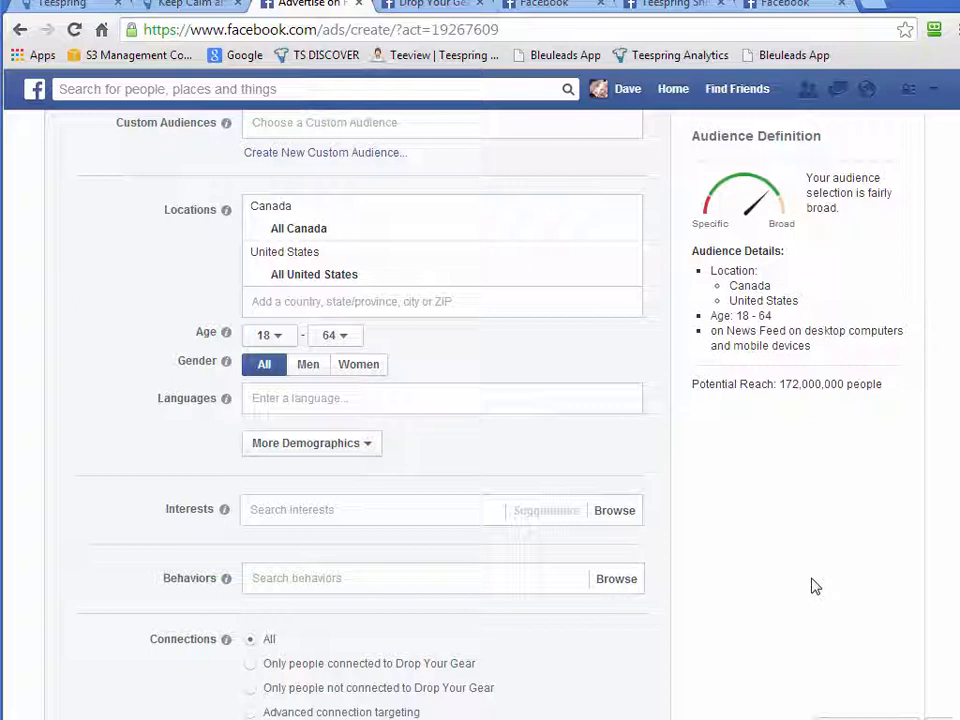
# Check the pilot post on the Drop Your Gear page, and add Pilot as a targeted job title in the ad's work demographics
pyautogui.click(446, 9)
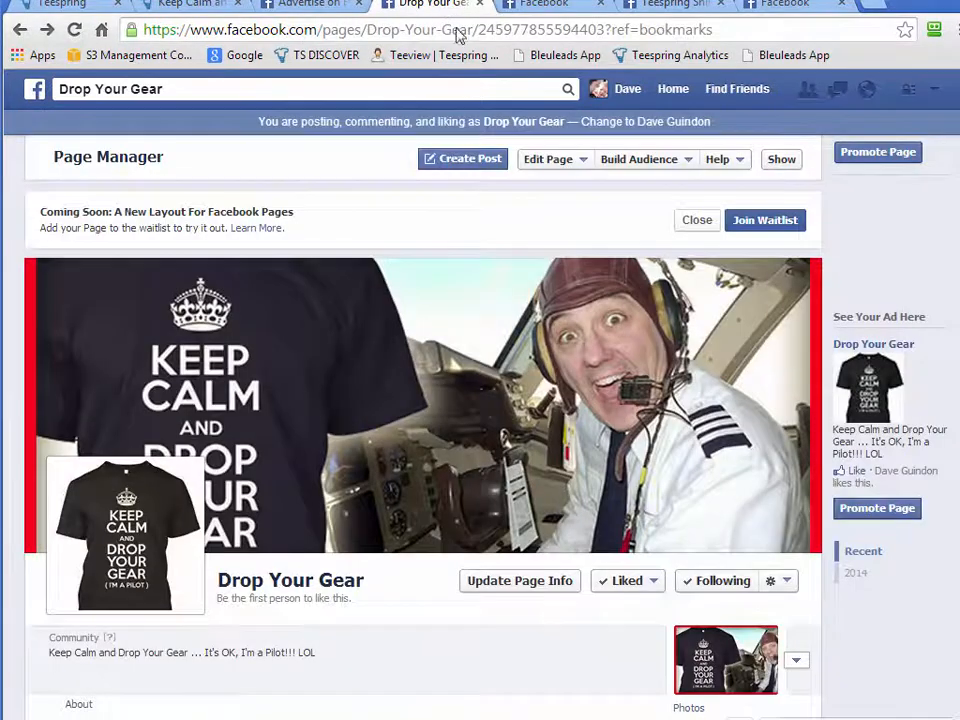
pyautogui.scroll(-4, 415, 537)
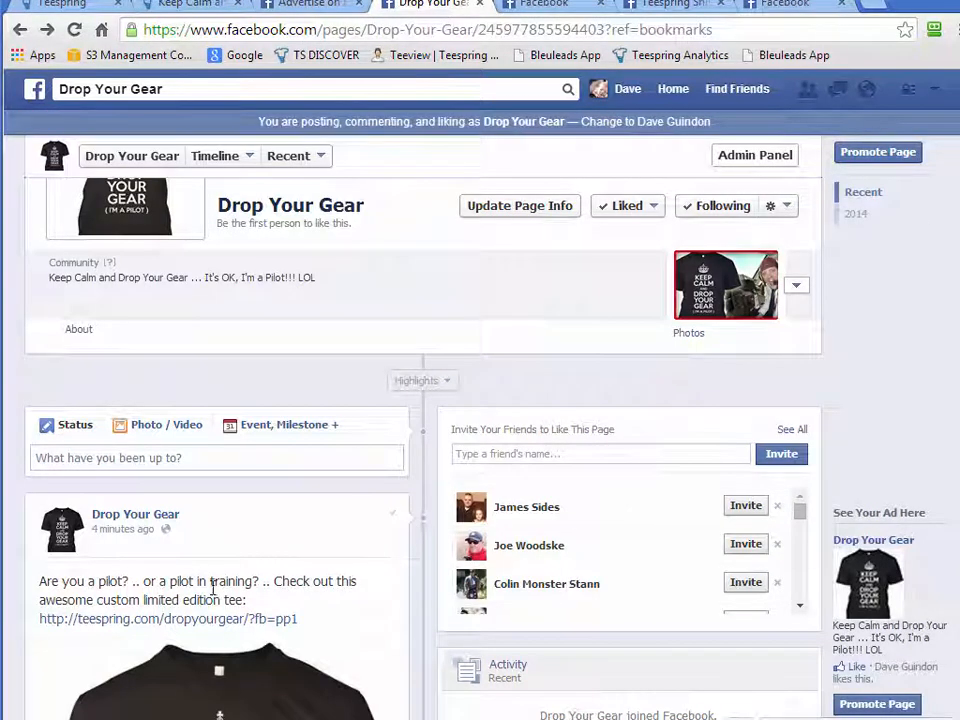
pyautogui.click(300, 5)
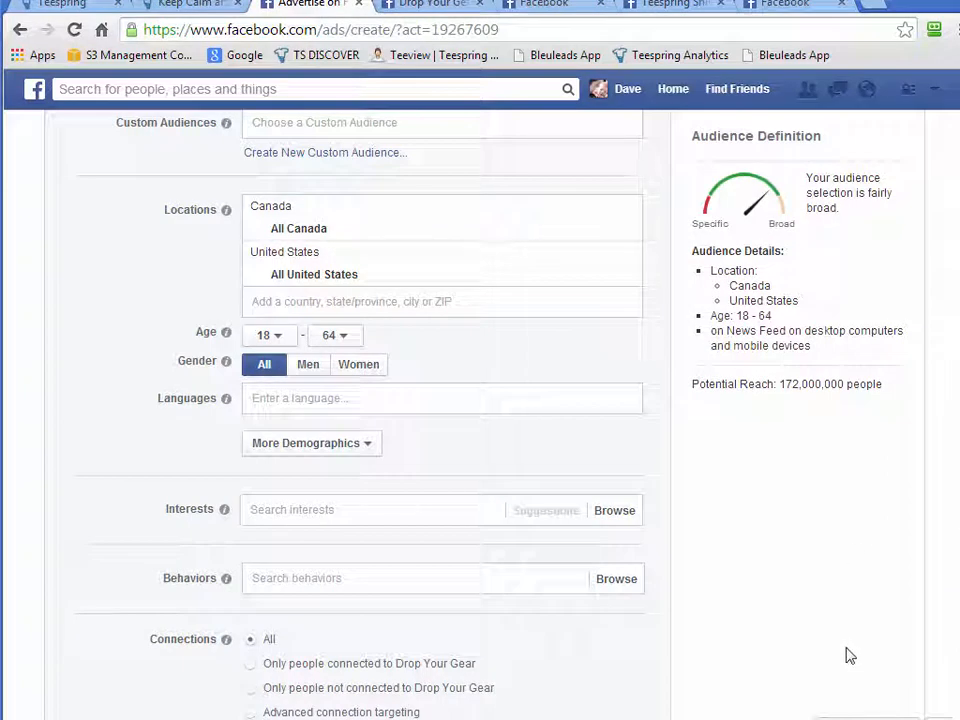
pyautogui.click(338, 451)
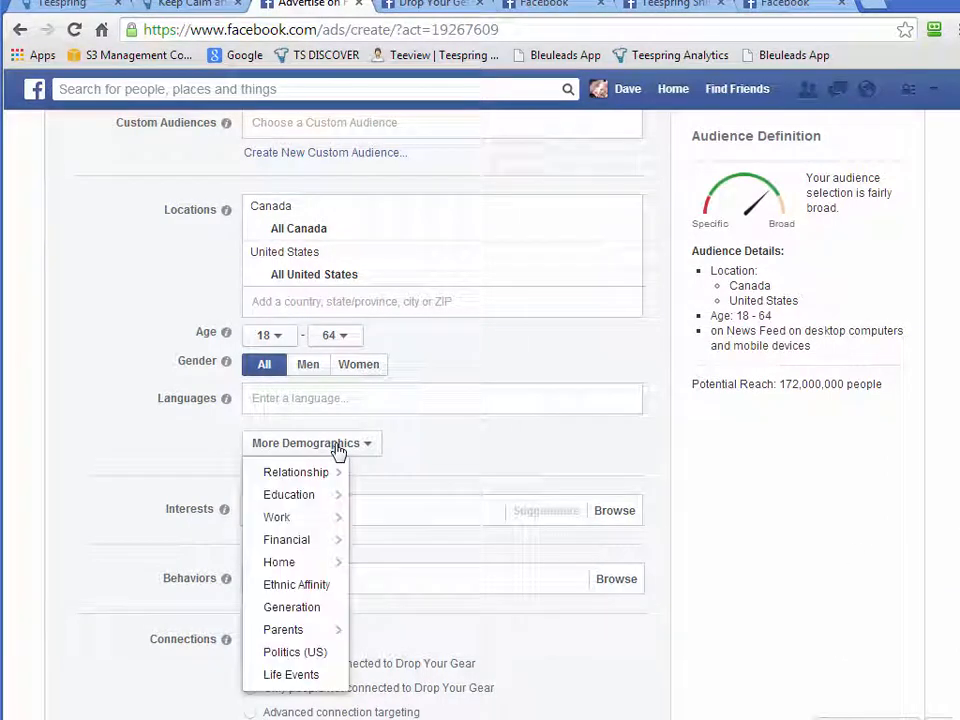
pyautogui.moveTo(309, 522)
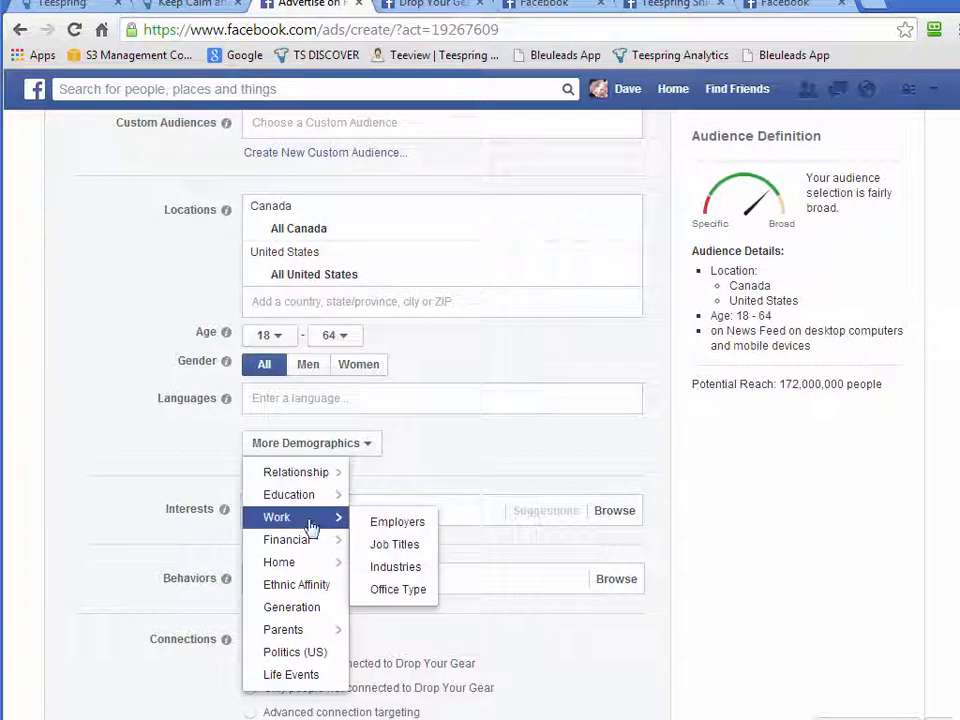
pyautogui.click(396, 544)
pyautogui.click(328, 268)
pyautogui.write('pilot')
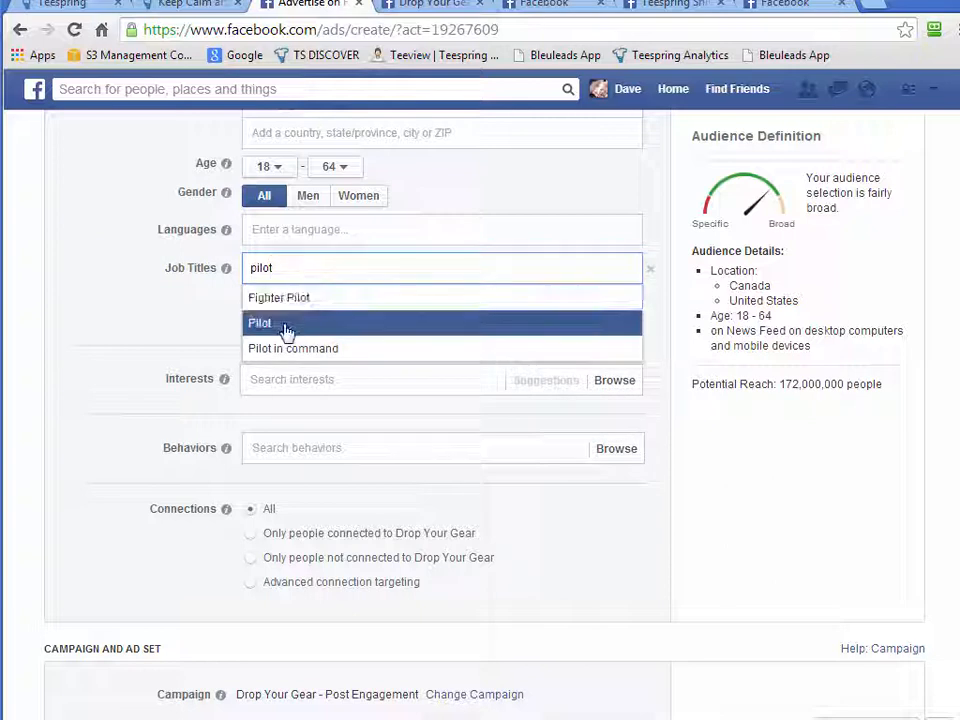
pyautogui.click(284, 325)
# Add Fighter Pilot and Pilot in command to the audience's job titles
pyautogui.click(303, 298)
pyautogui.write('pit')
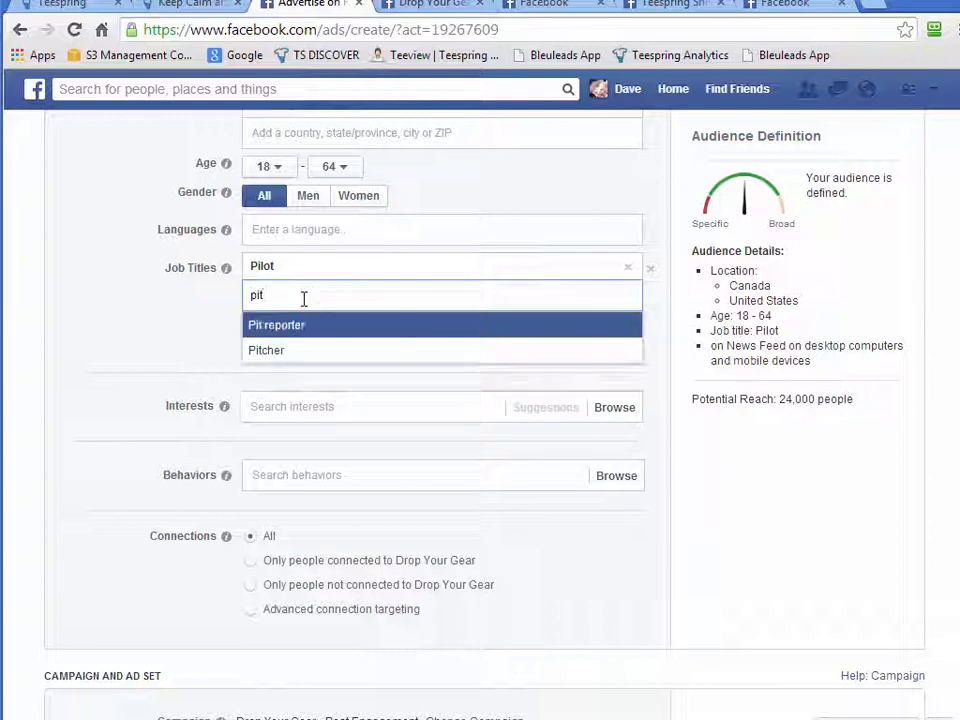
pyautogui.press('BackSpace')
pyautogui.write('lot')
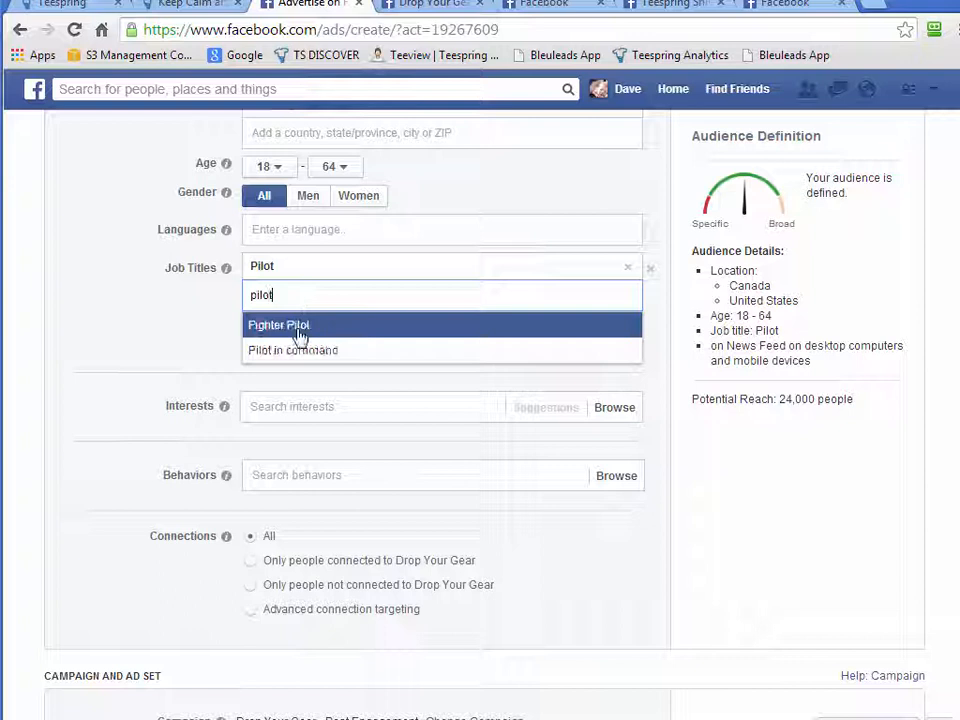
pyautogui.click(300, 330)
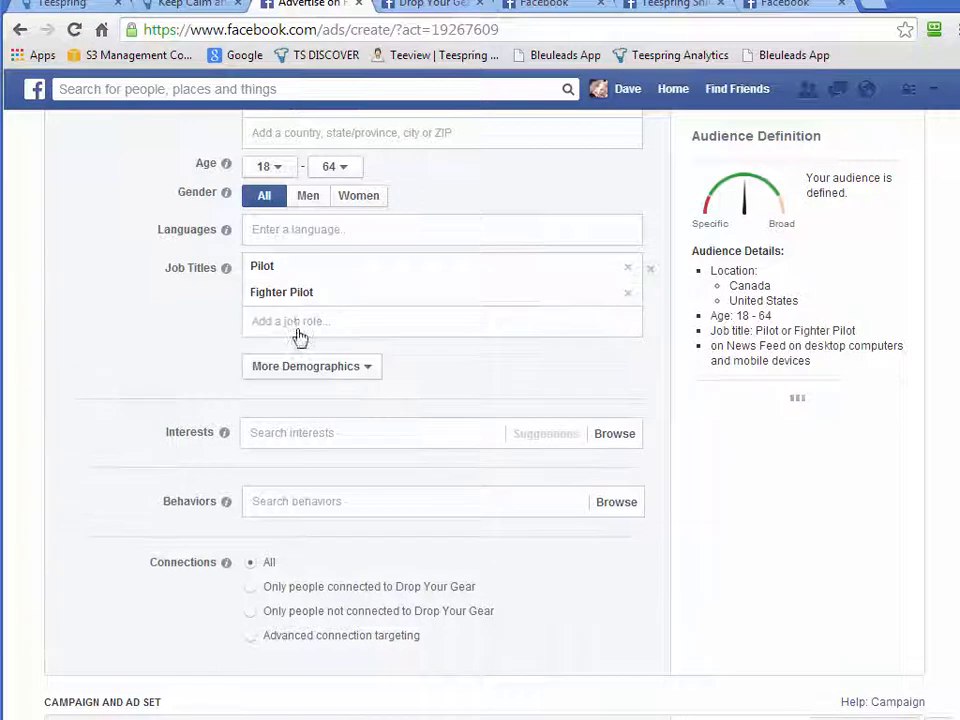
pyautogui.click(307, 326)
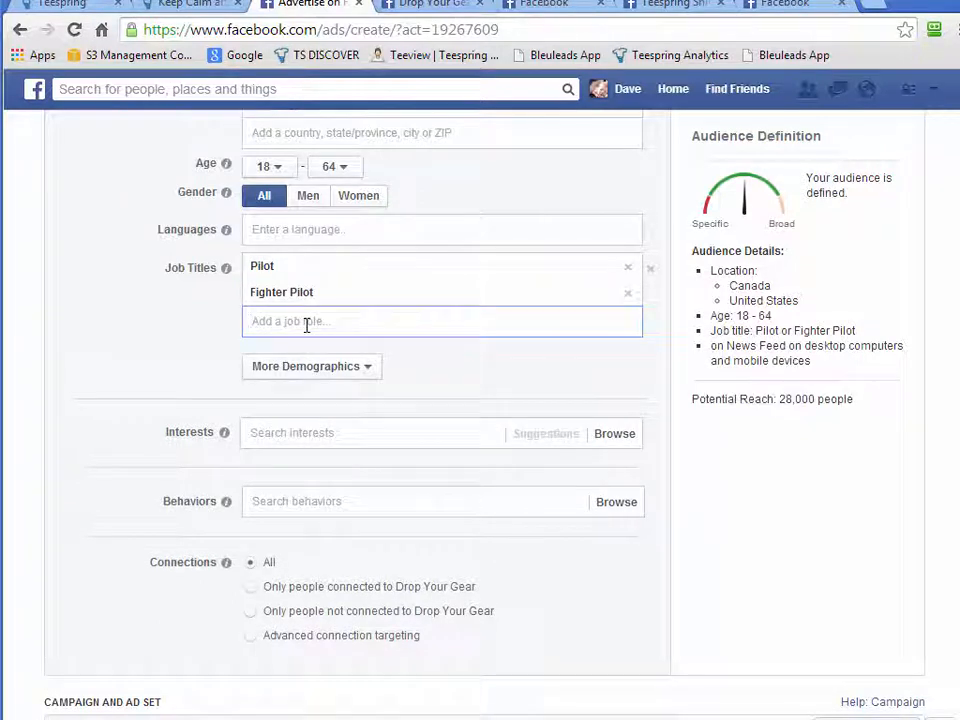
pyautogui.write('pilot')
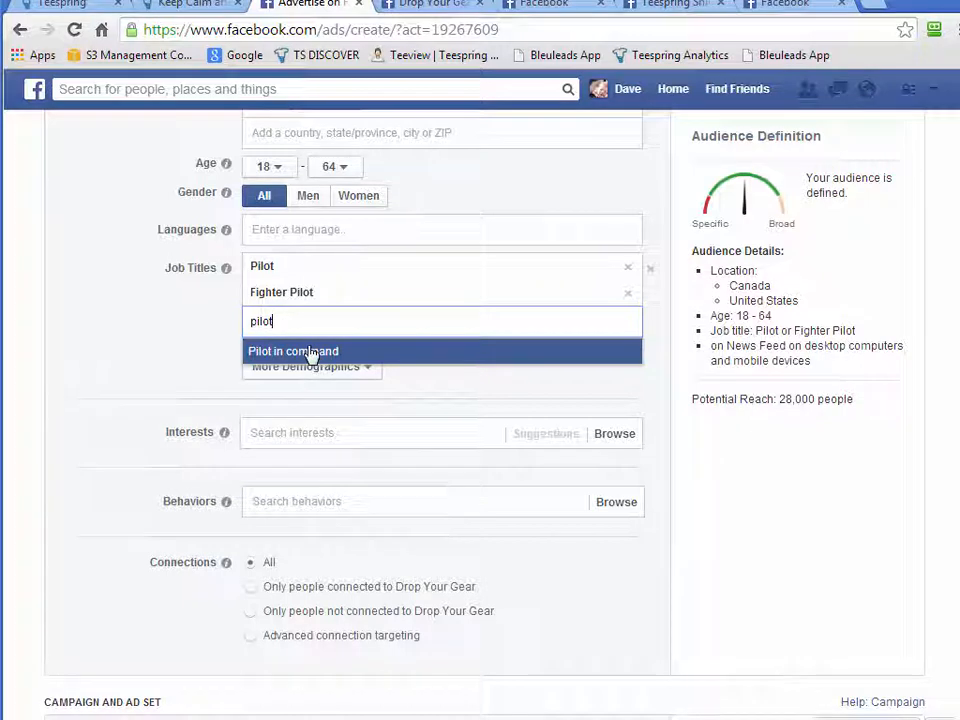
pyautogui.click(250, 351)
# Add First officer (aeronautics) to the audience's job titles
pyautogui.click(306, 349)
pyautogui.write('first')
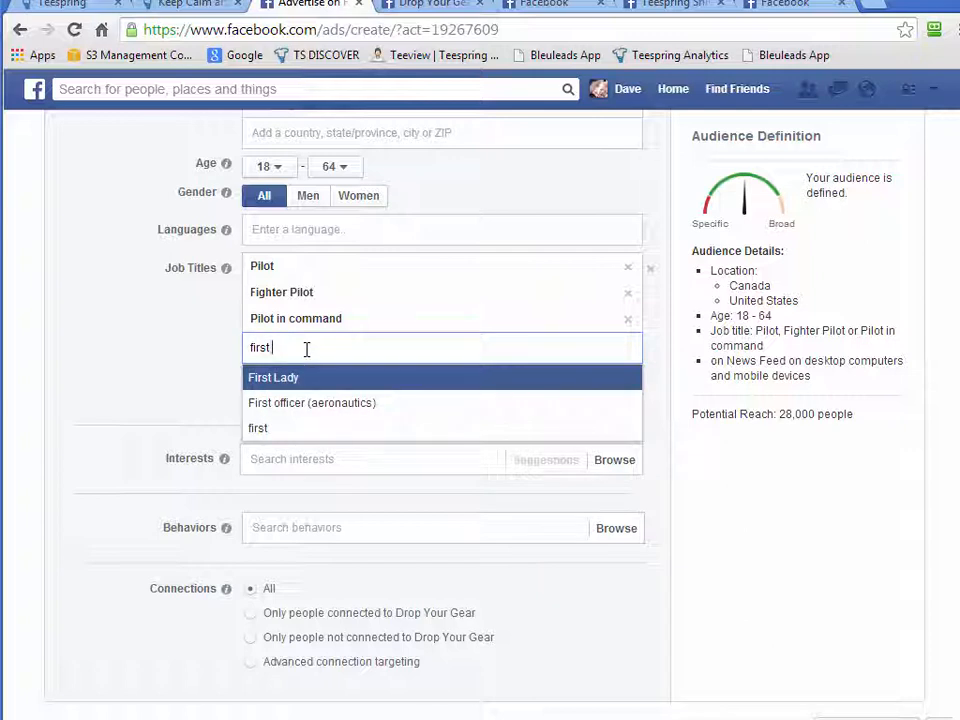
pyautogui.press('Return')
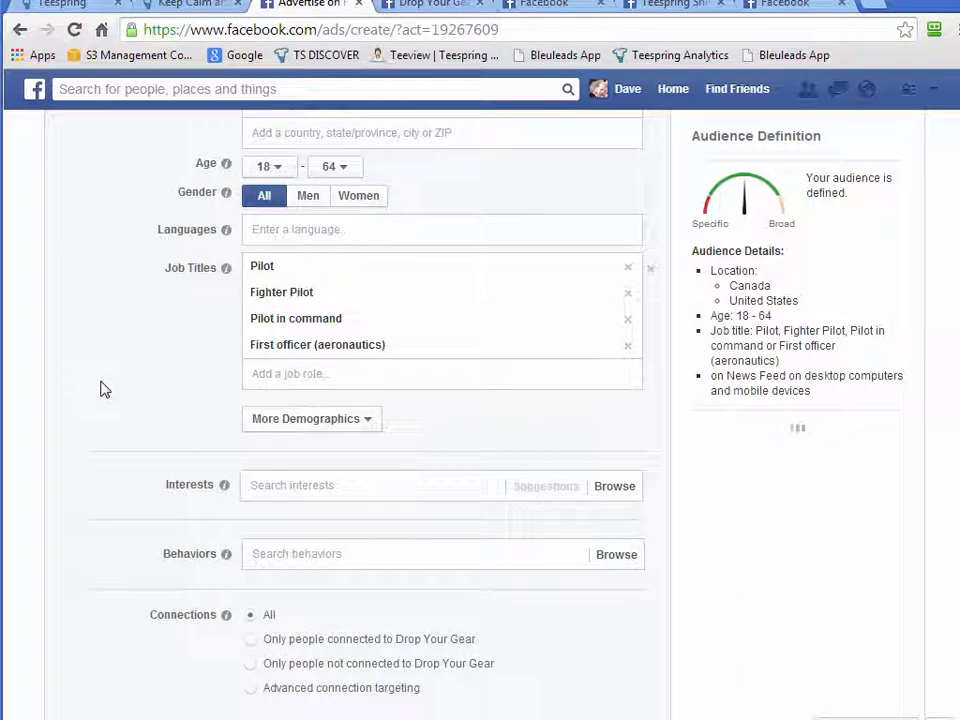
pyautogui.scroll(2, 117, 404)
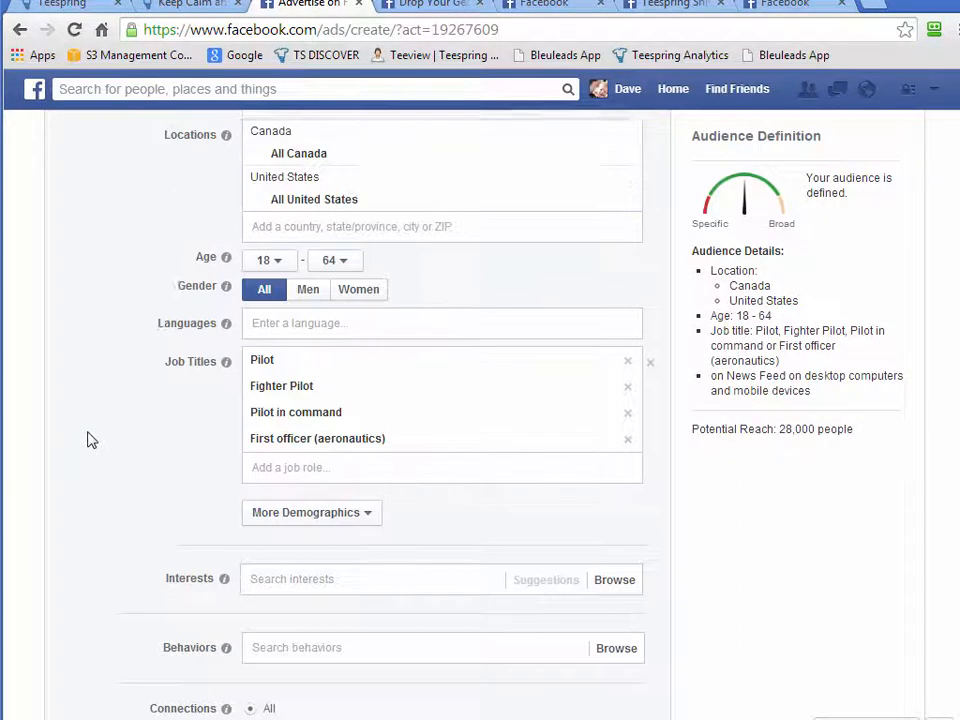
pyautogui.click(441, 316)
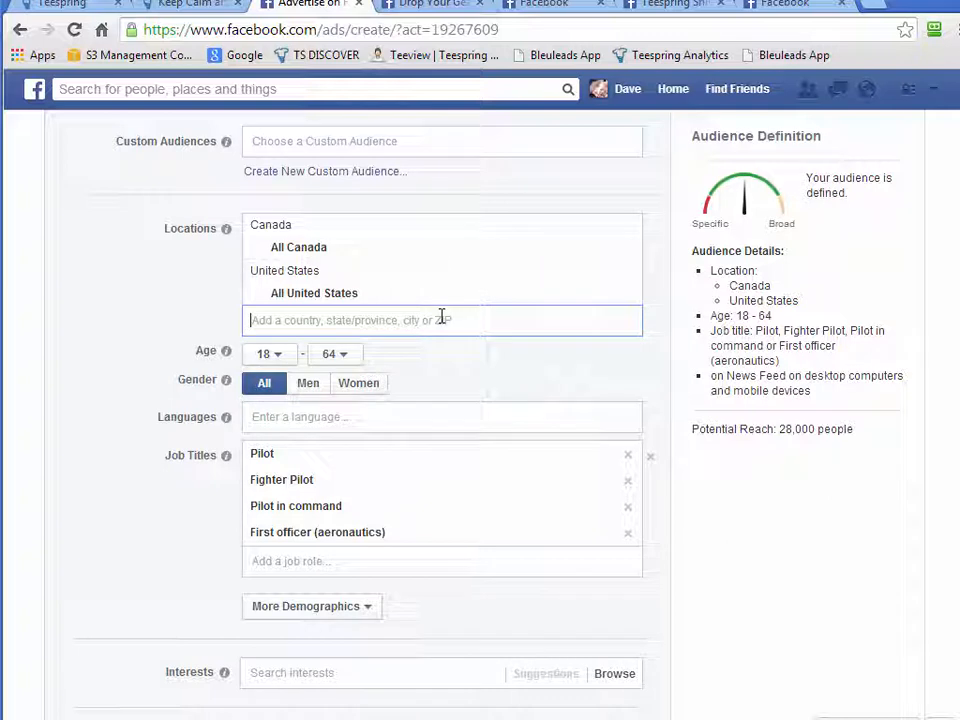
pyautogui.write('unit')
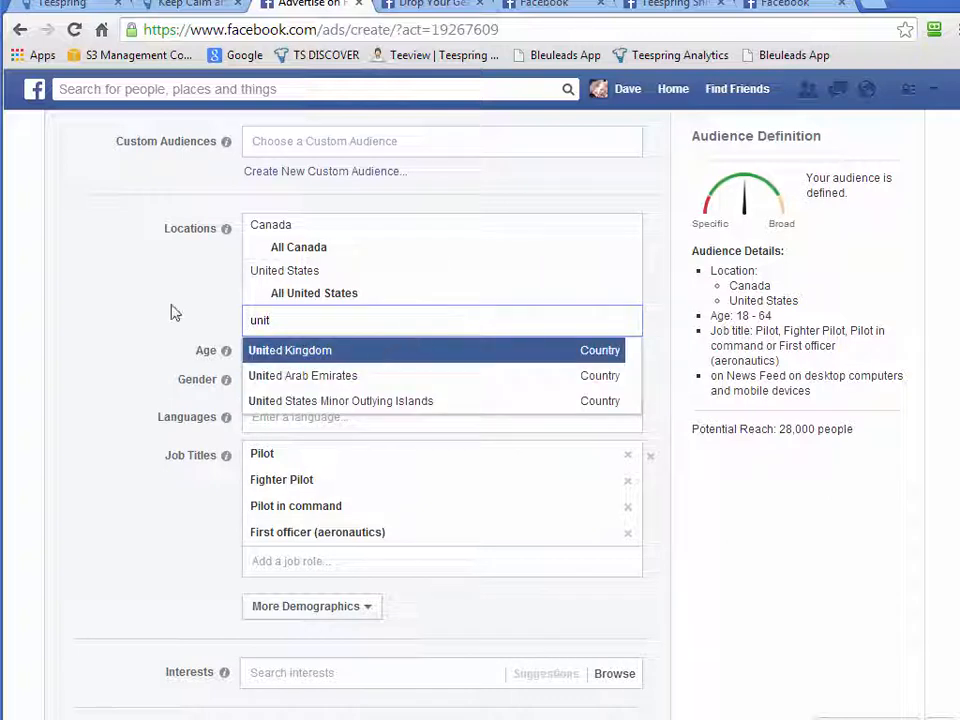
pyautogui.click(132, 303)
pyautogui.click(326, 318)
pyautogui.doubleClick(326, 318)
pyautogui.press('BackSpace')
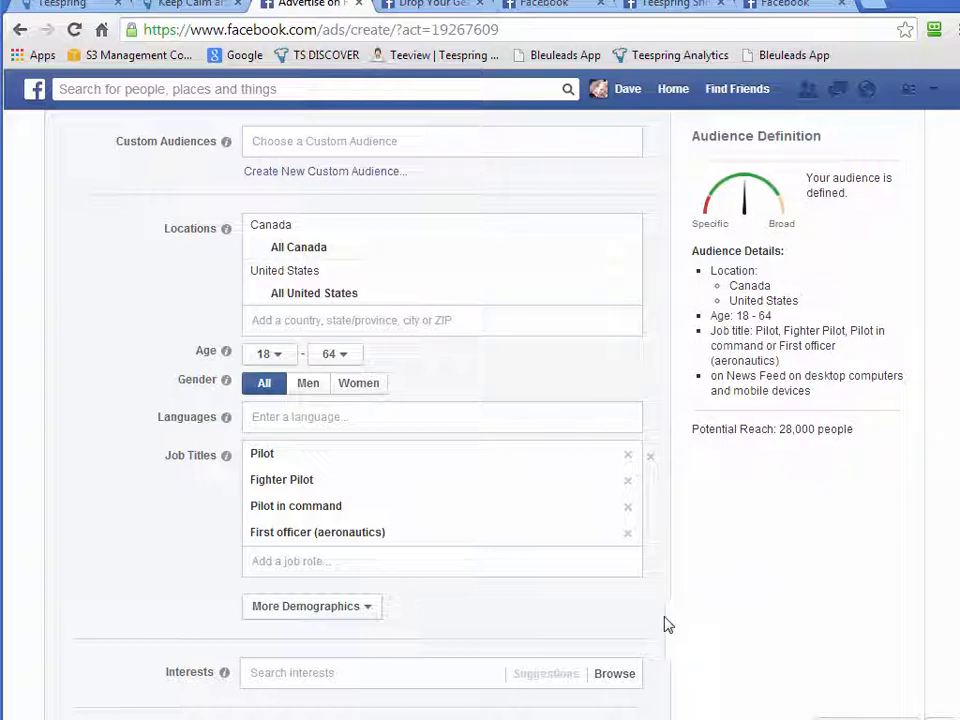
# Review the audience definition, including its potential reach, against the chosen locations, ages and job titles
pyautogui.scroll(-2, 668, 625)
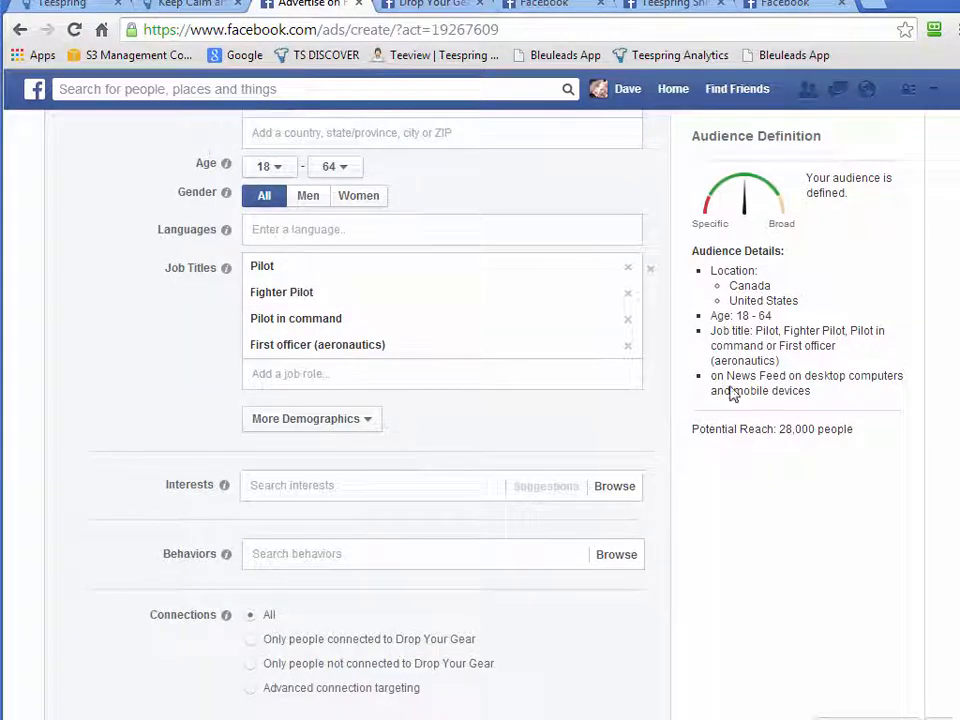
pyautogui.scroll(2, 769, 661)
pyautogui.moveTo(818, 430); pyautogui.dragTo(779, 428)
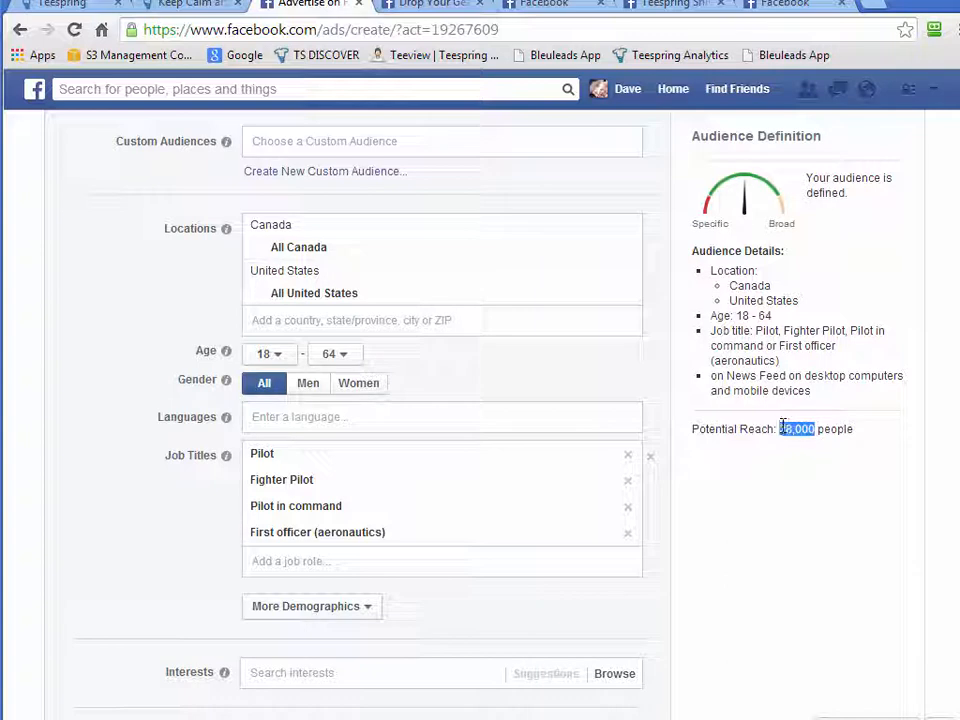
pyautogui.click(838, 477)
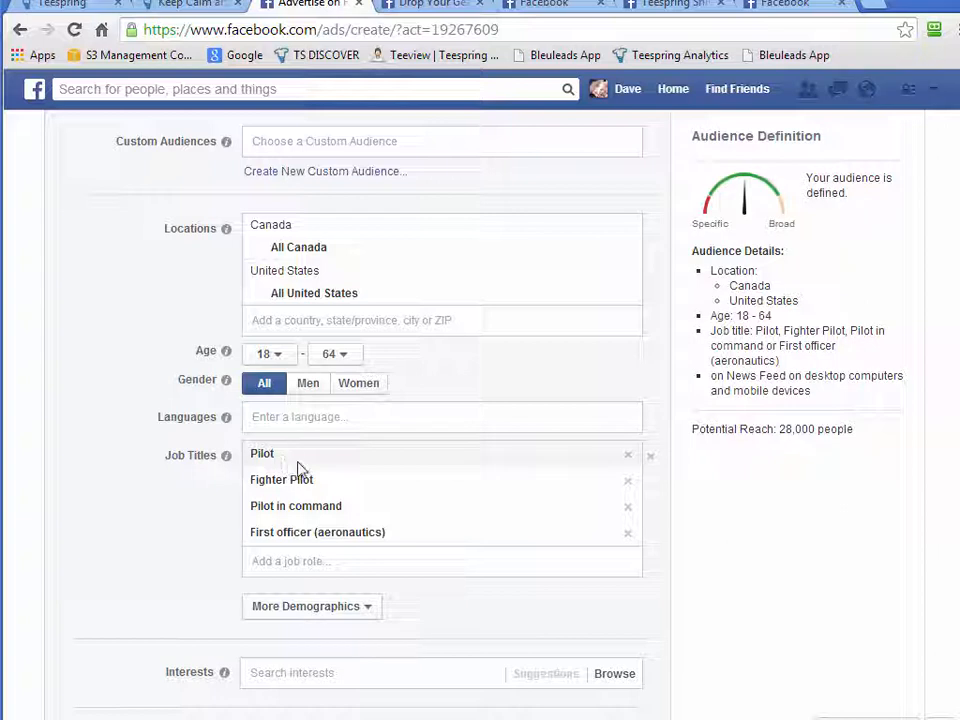
pyautogui.scroll(12, 754, 686)
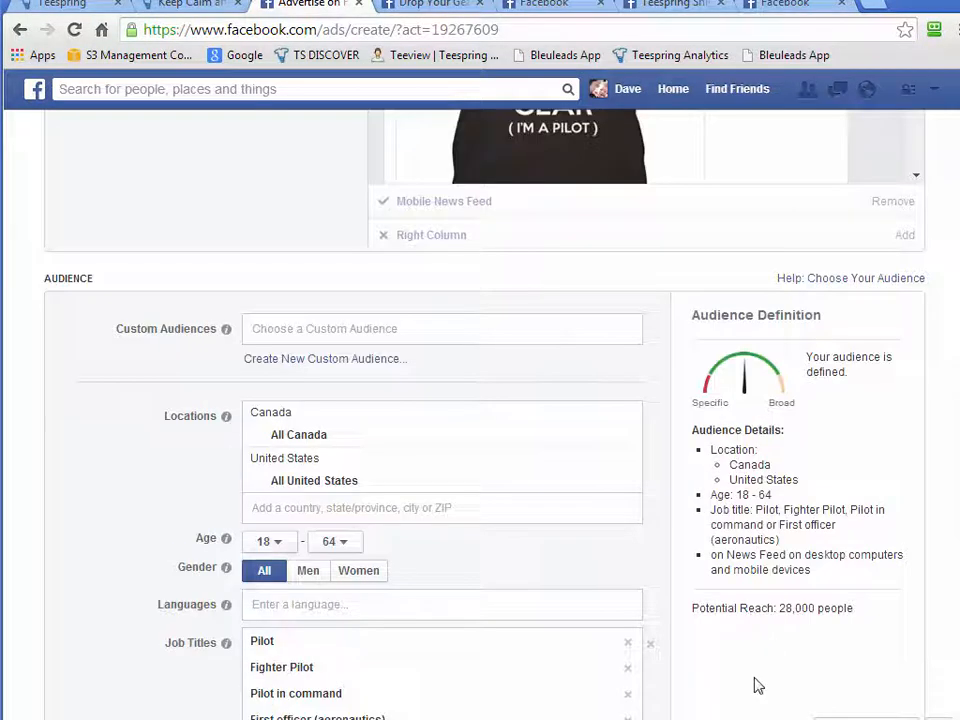
pyautogui.scroll(-6, 758, 686)
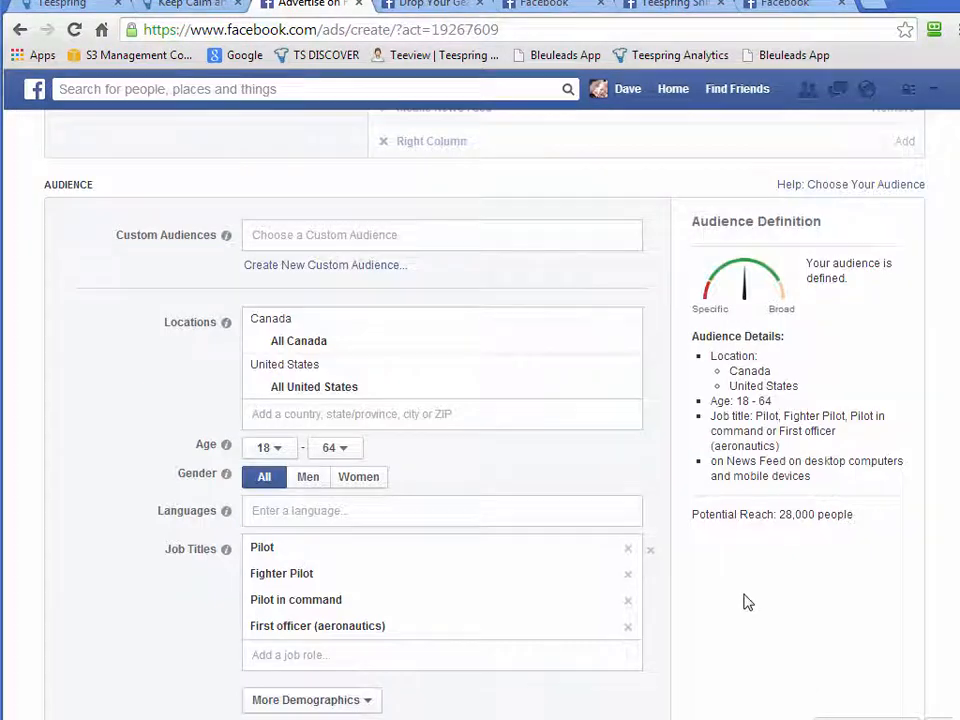
# Set the ad set's daily budget to $25.00, keeping the suggested ad set name
pyautogui.scroll(-7, 745, 601)
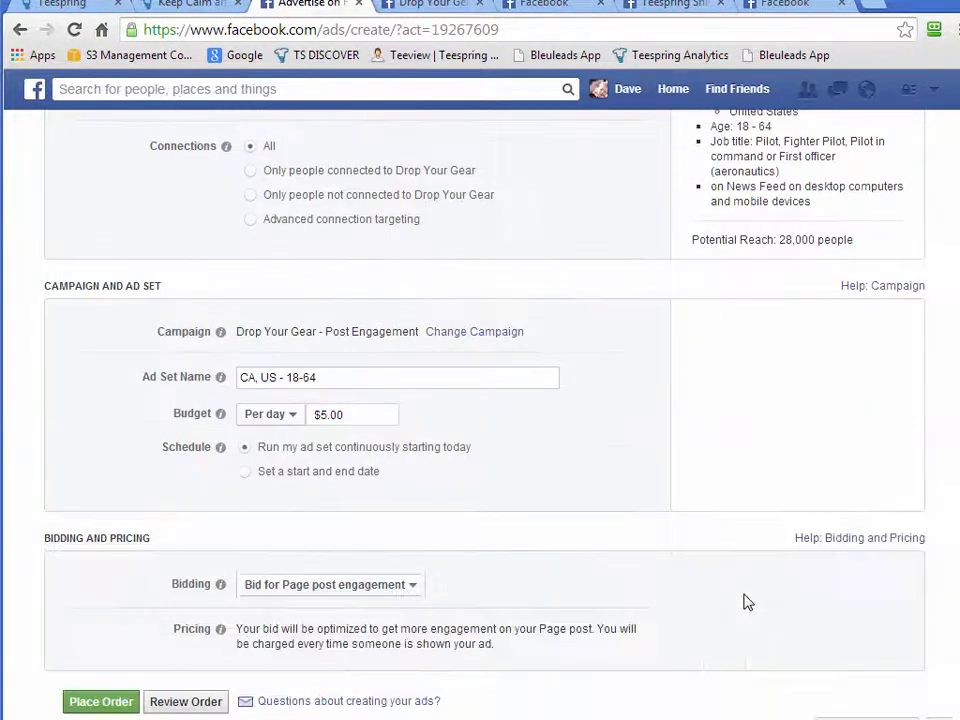
pyautogui.click(329, 377)
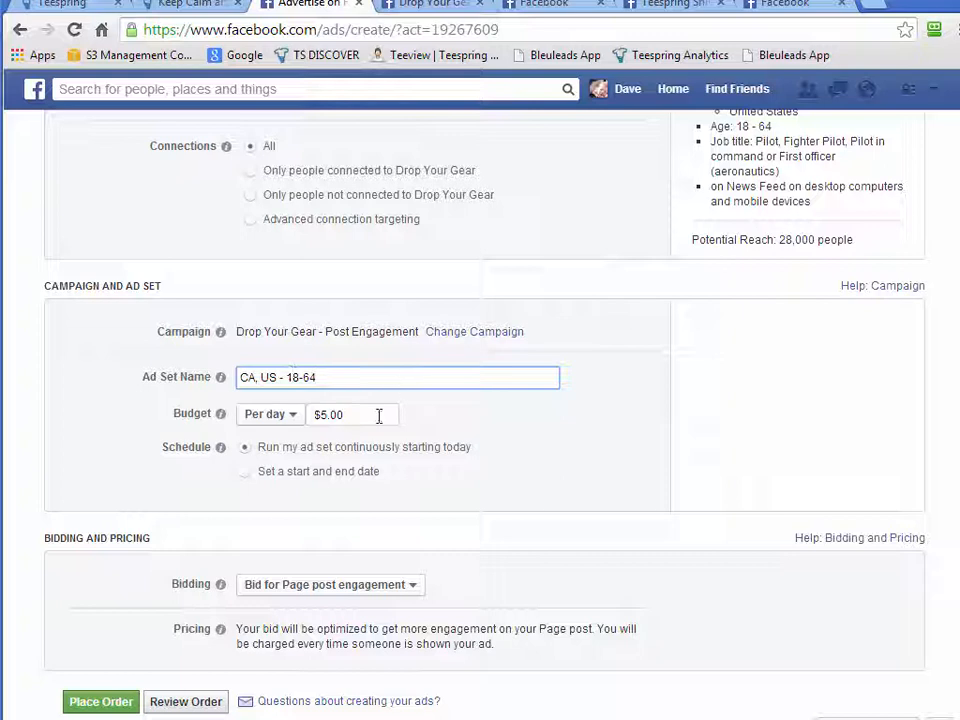
pyautogui.click(327, 418)
pyautogui.write('2')
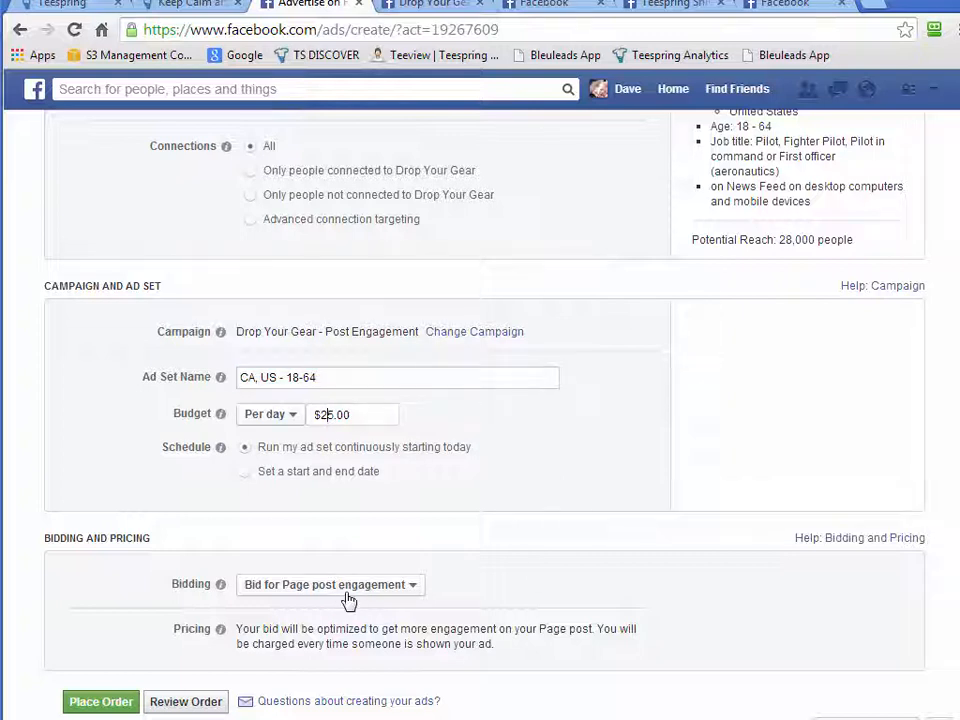
# Check the bidding options and keep the ad set on Bid for Page post engagement
pyautogui.scroll(-1, 609, 615)
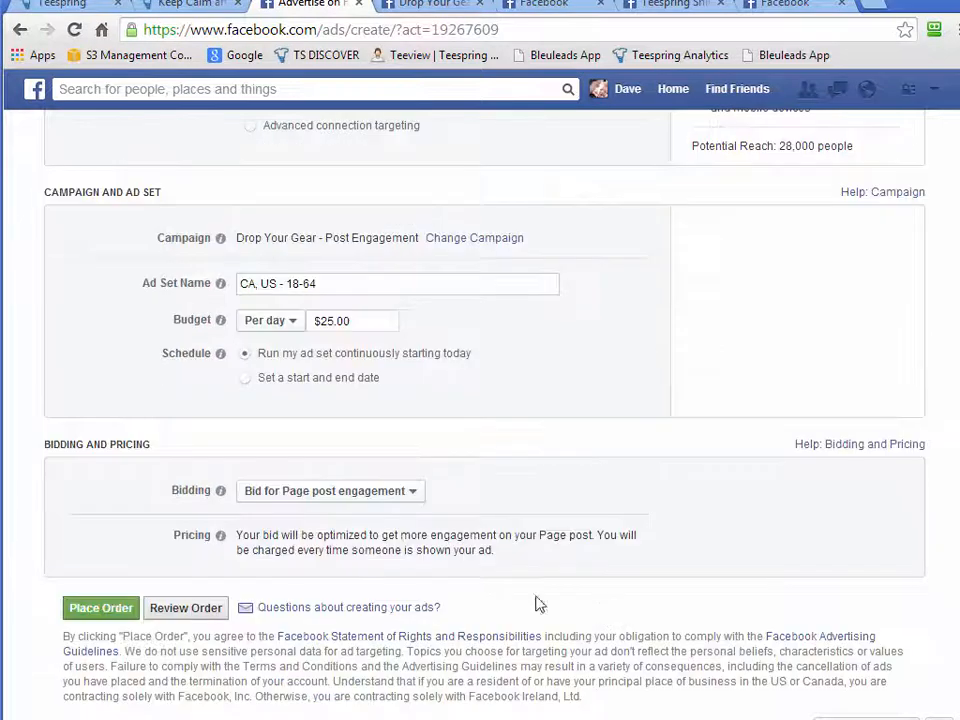
pyautogui.click(402, 497)
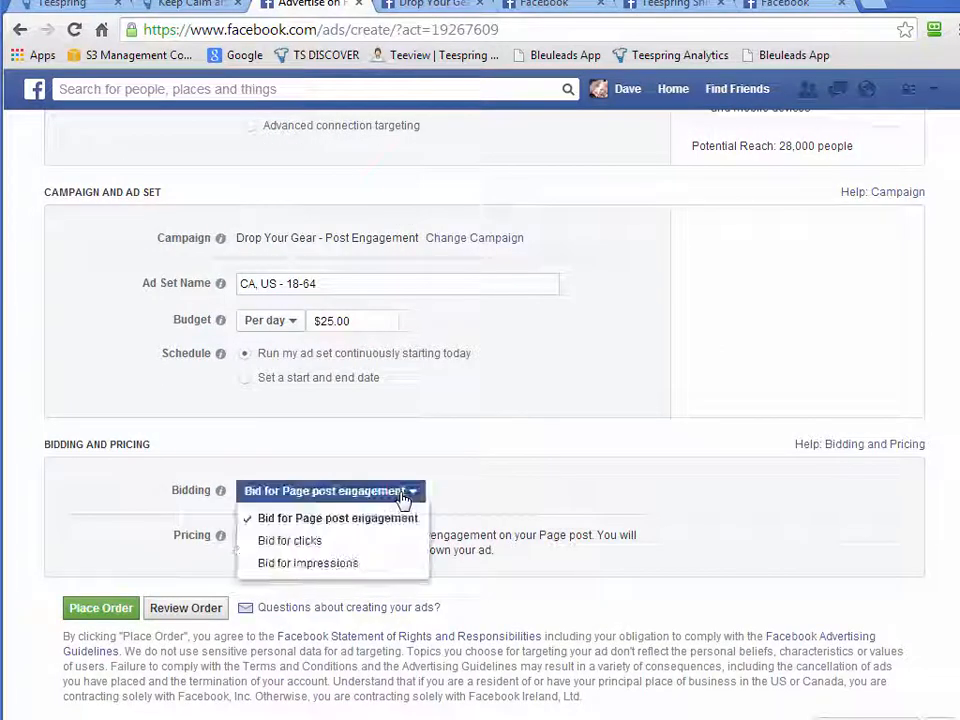
pyautogui.click(398, 518)
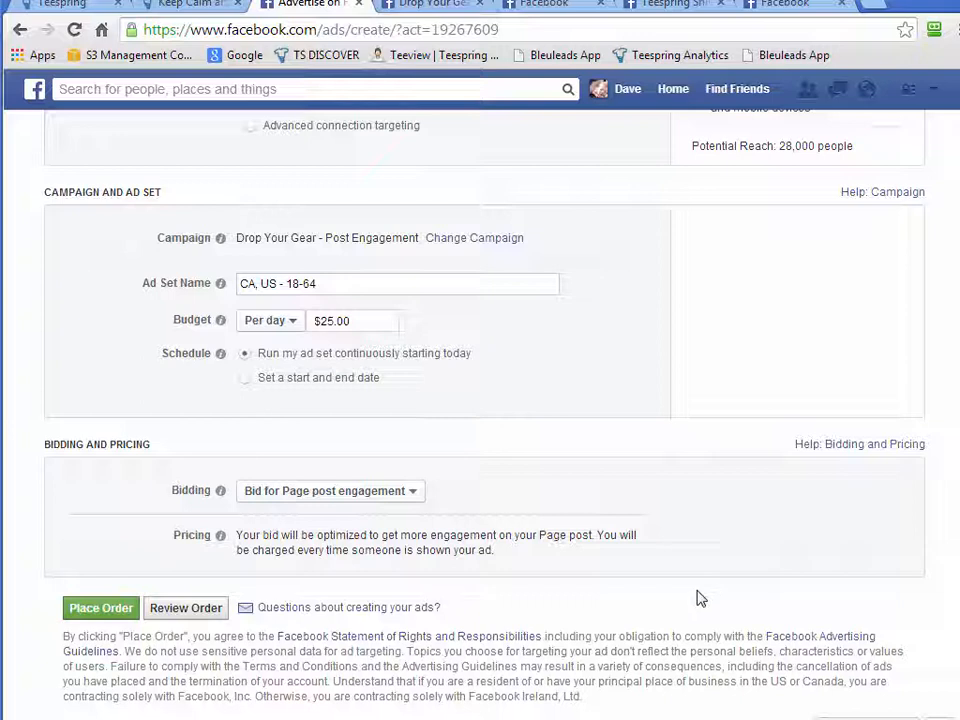
# Look over the whole ad setup and place the order, continuing to the ad set summary
pyautogui.scroll(10, 713, 544)
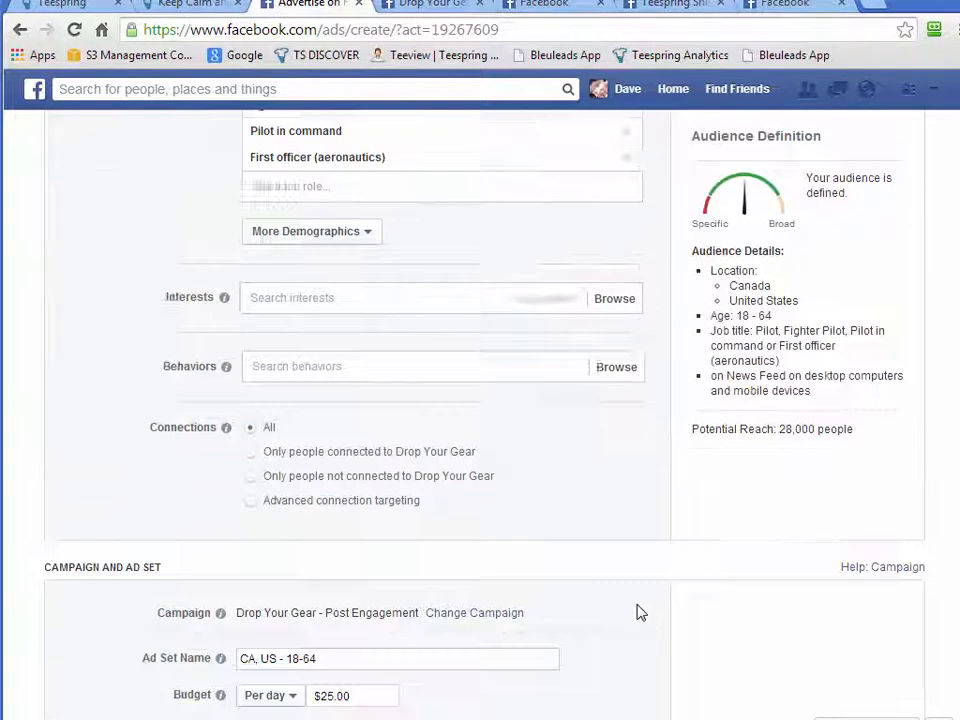
pyautogui.scroll(5, 675, 628)
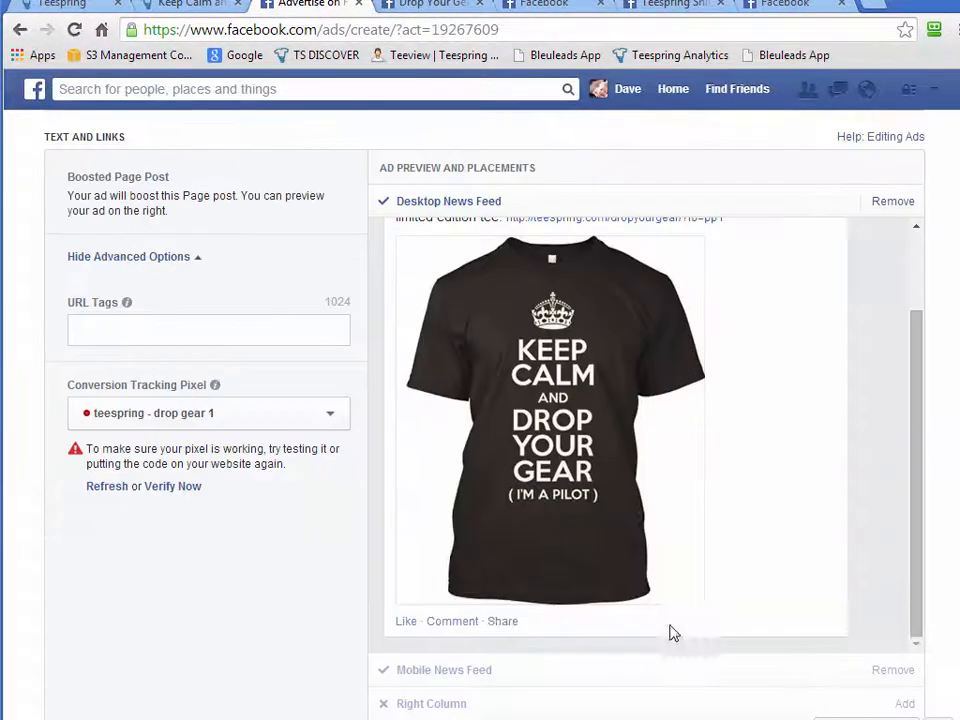
pyautogui.scroll(2, 952, 545)
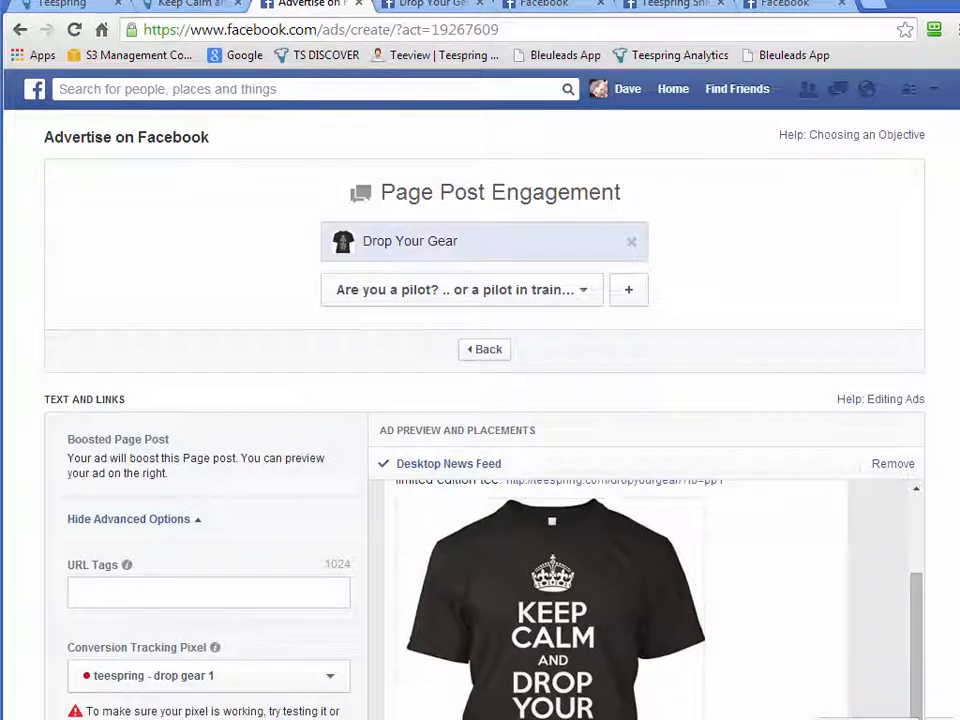
pyautogui.scroll(-15, 952, 540)
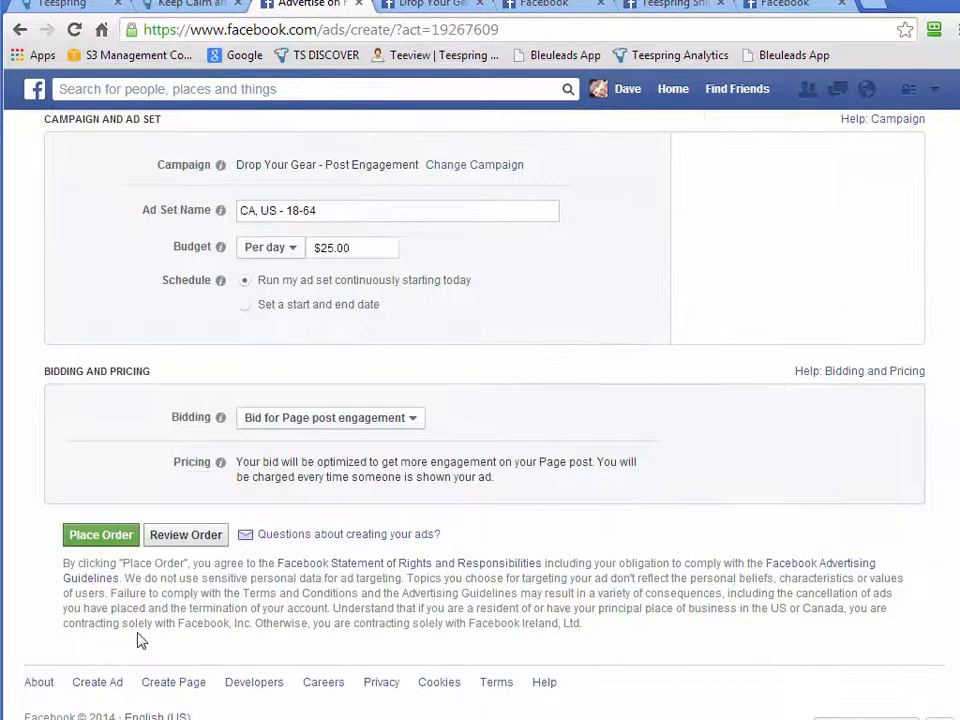
pyautogui.click(101, 538)
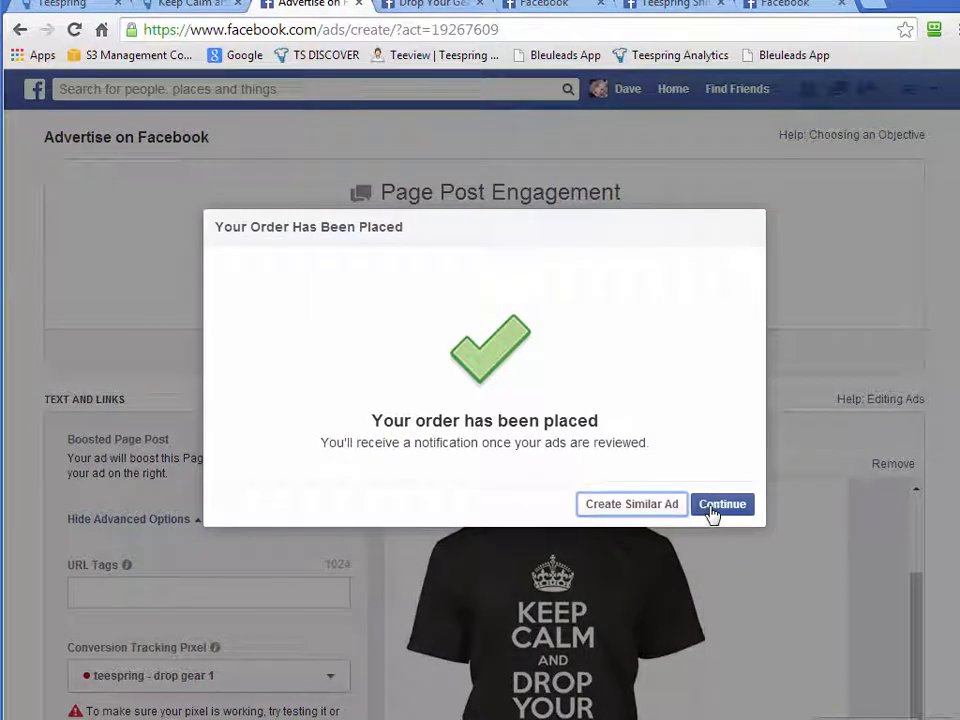
pyautogui.click(712, 508)
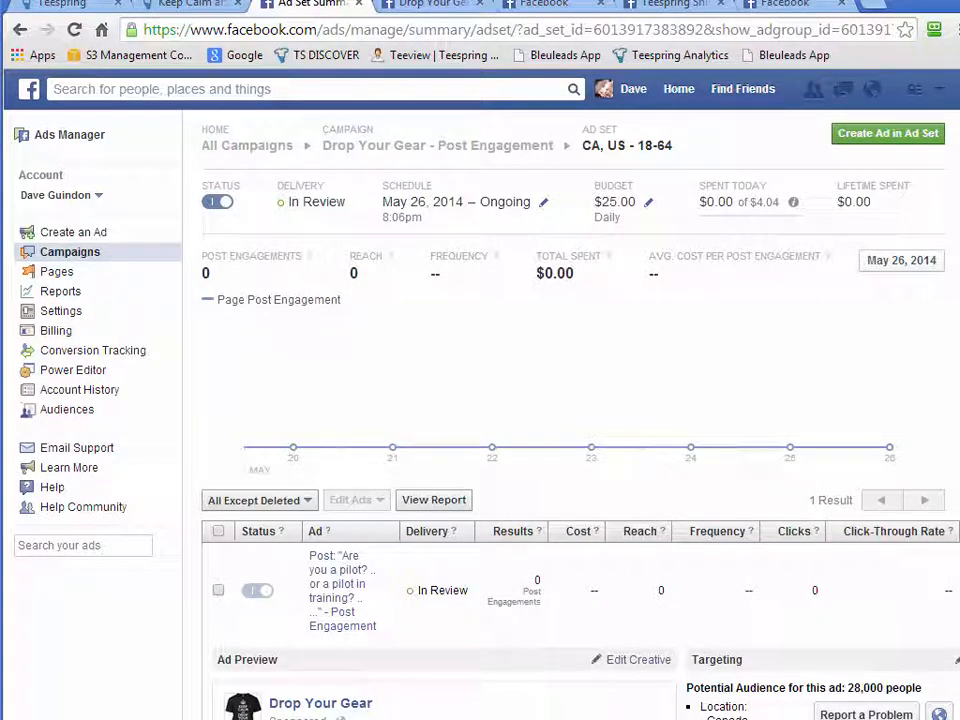
# Open the desktop News Feed view of the new Drop Your Gear ad from its ad preview
pyautogui.moveTo(956, 590); pyautogui.dragTo(959, 590)
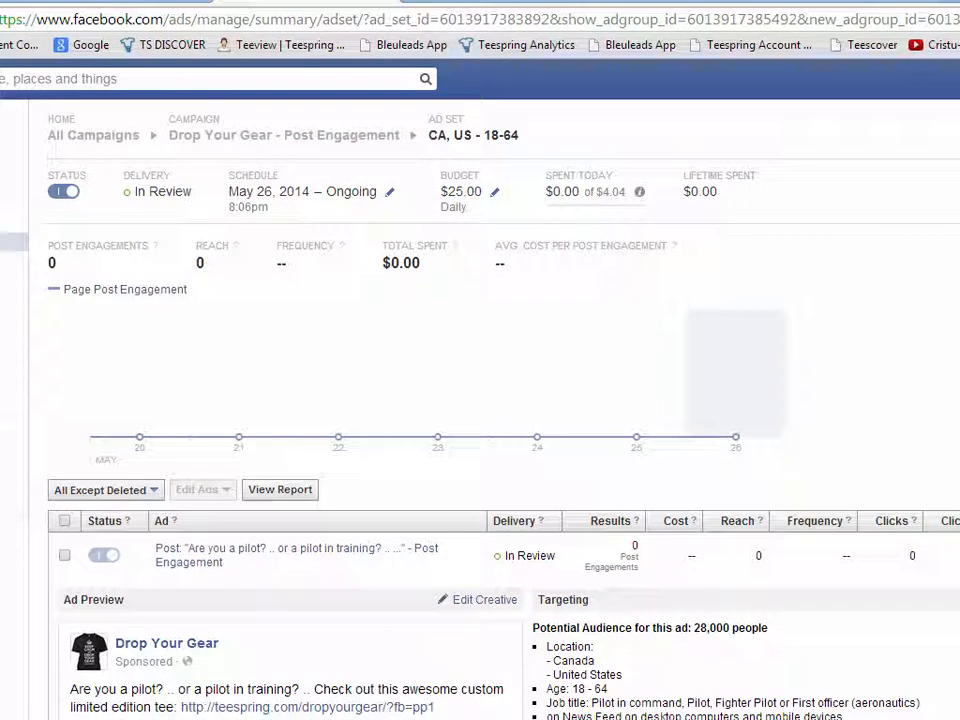
pyautogui.scroll(-5, 932, 591)
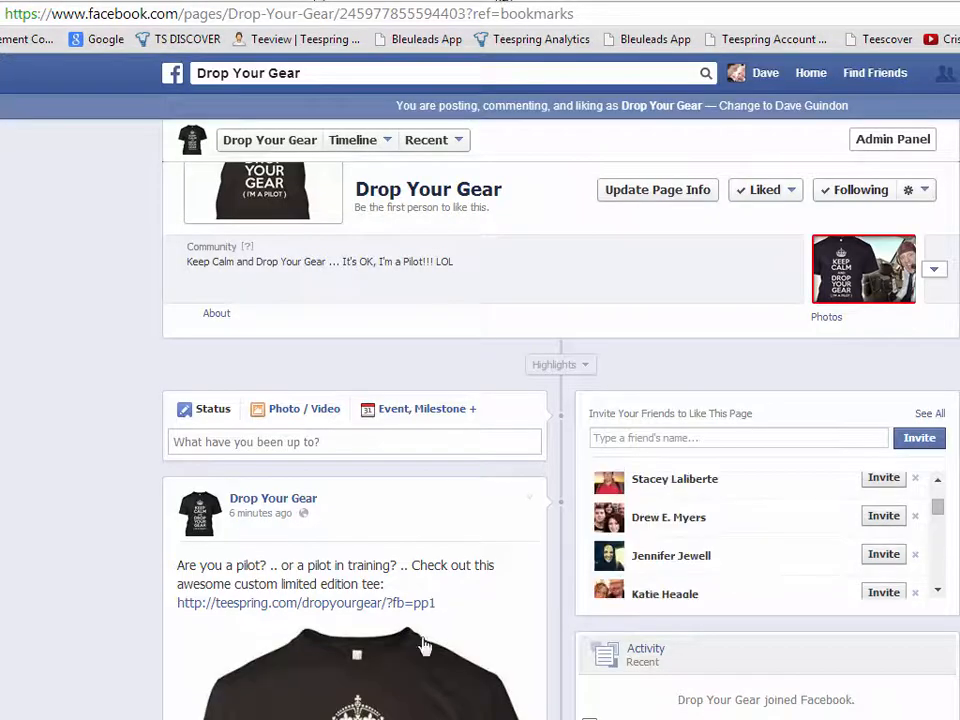
pyautogui.scroll(-2, 28, 568)
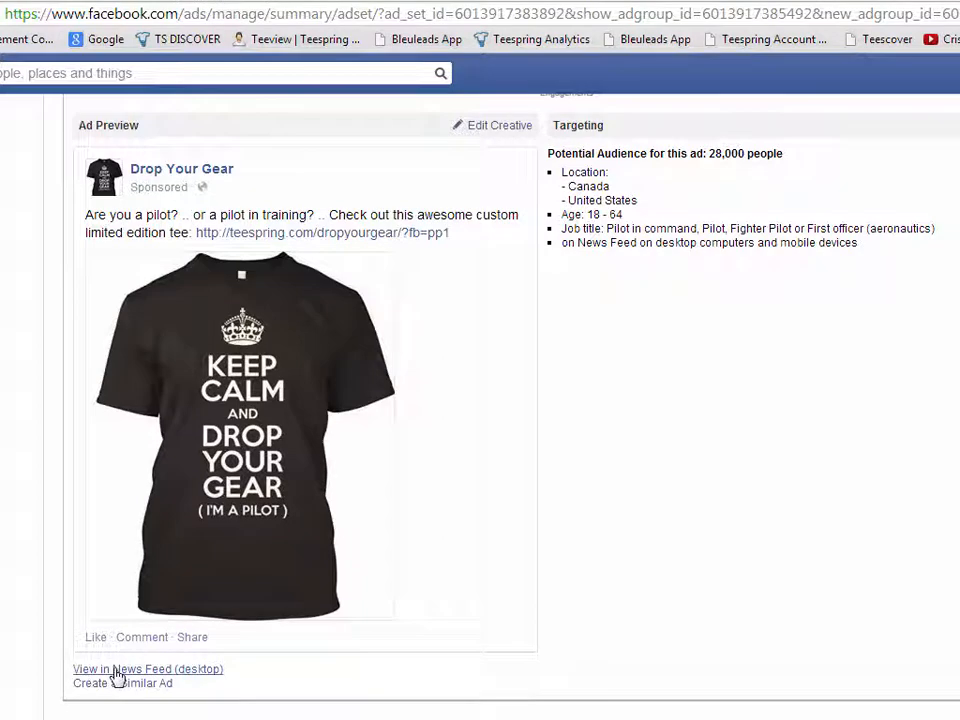
pyautogui.click(116, 670)
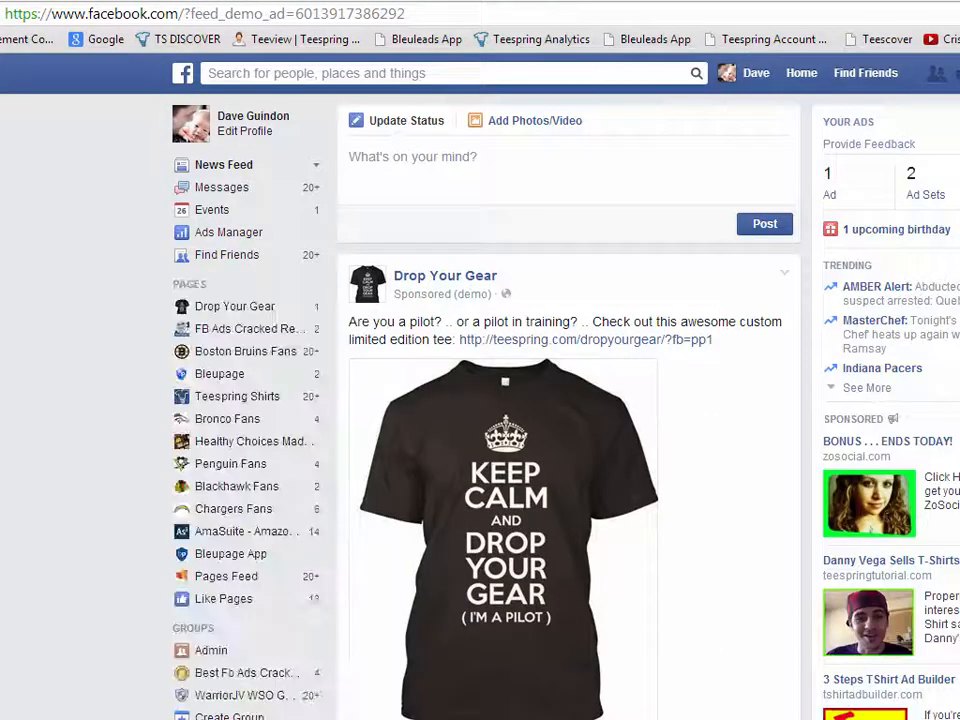
# Like the sponsored Drop Your Gear demo post as the page and activate its comment field
pyautogui.scroll(-3, 375, 489)
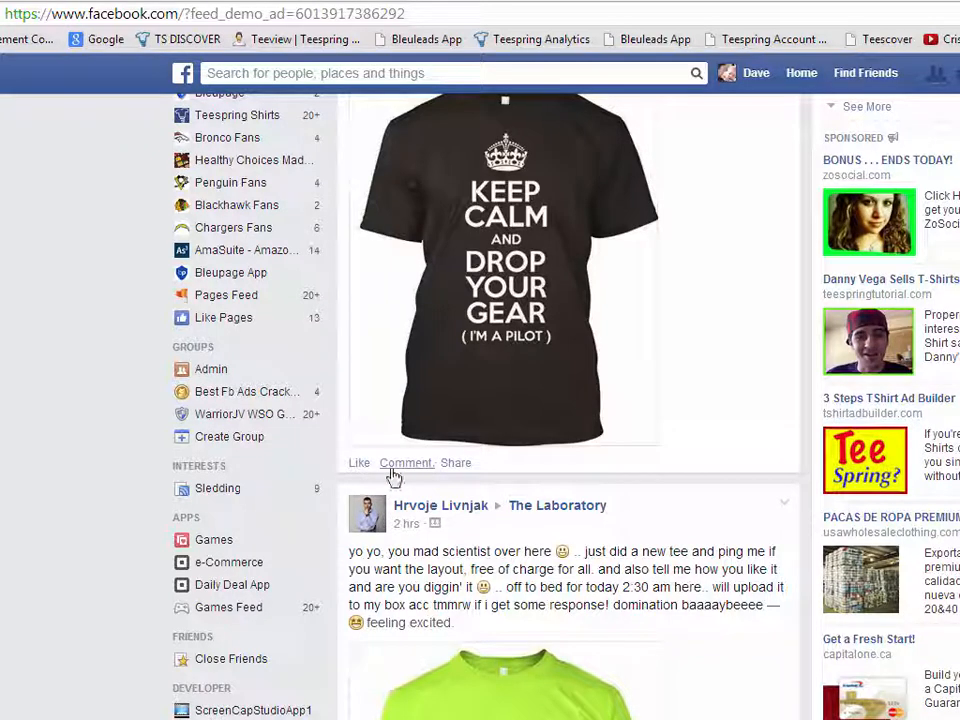
pyautogui.click(359, 462)
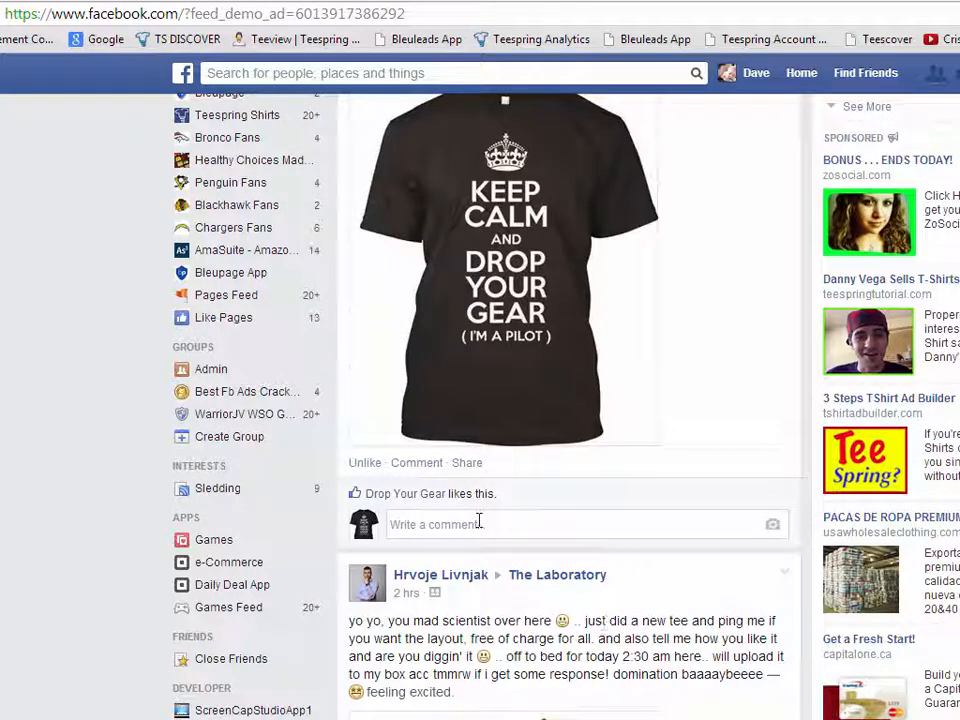
pyautogui.click(483, 526)
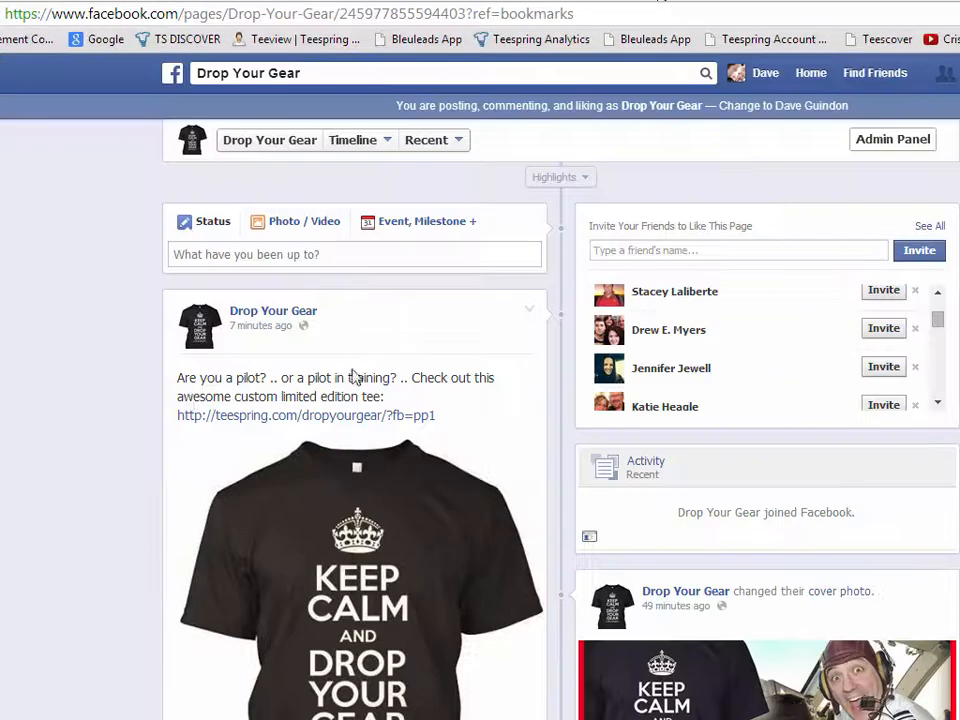
# On the Drop Your Gear page, start a comment on the pilot shirt post reading "If your pilot get you's here ==>"
pyautogui.scroll(-3, 96, 470)
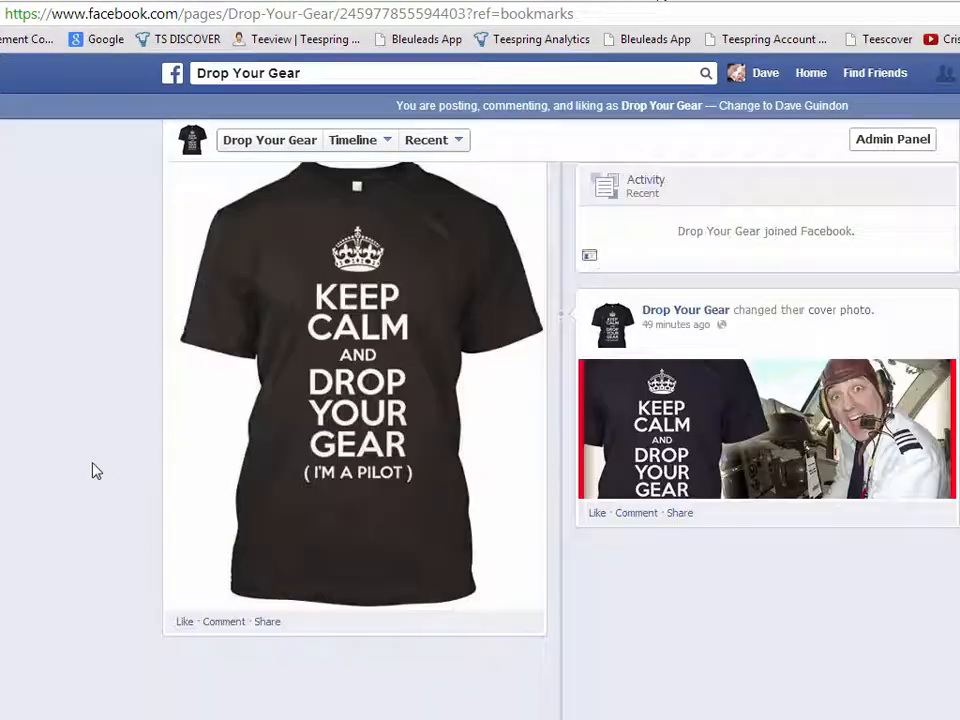
pyautogui.click(210, 622)
pyautogui.scroll(-2, 114, 617)
pyautogui.scroll(1, 114, 617)
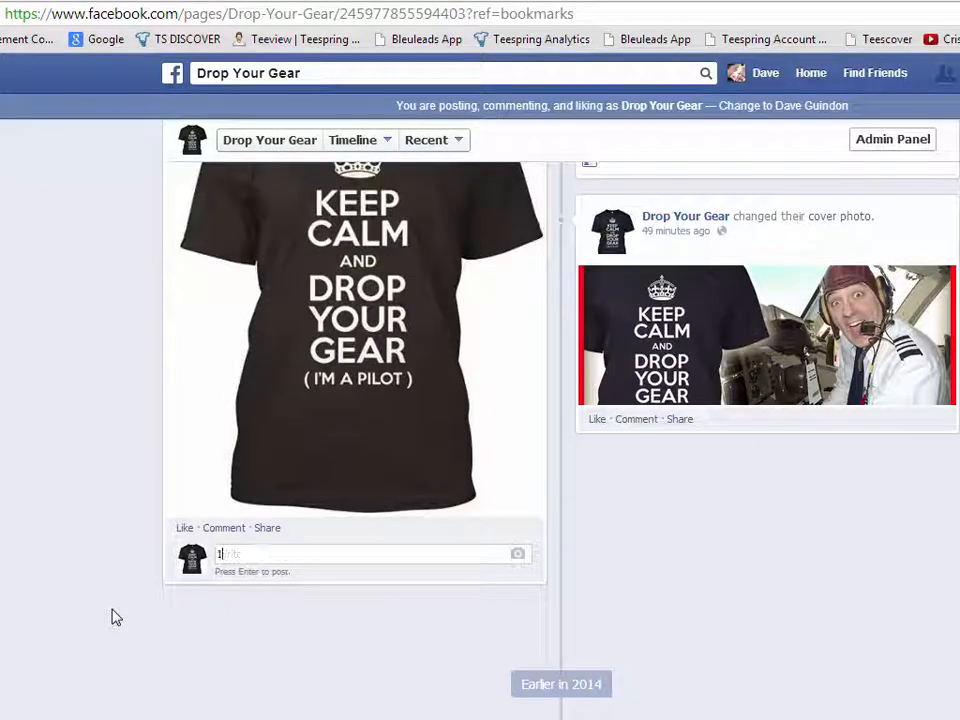
pyautogui.write('If your pil')
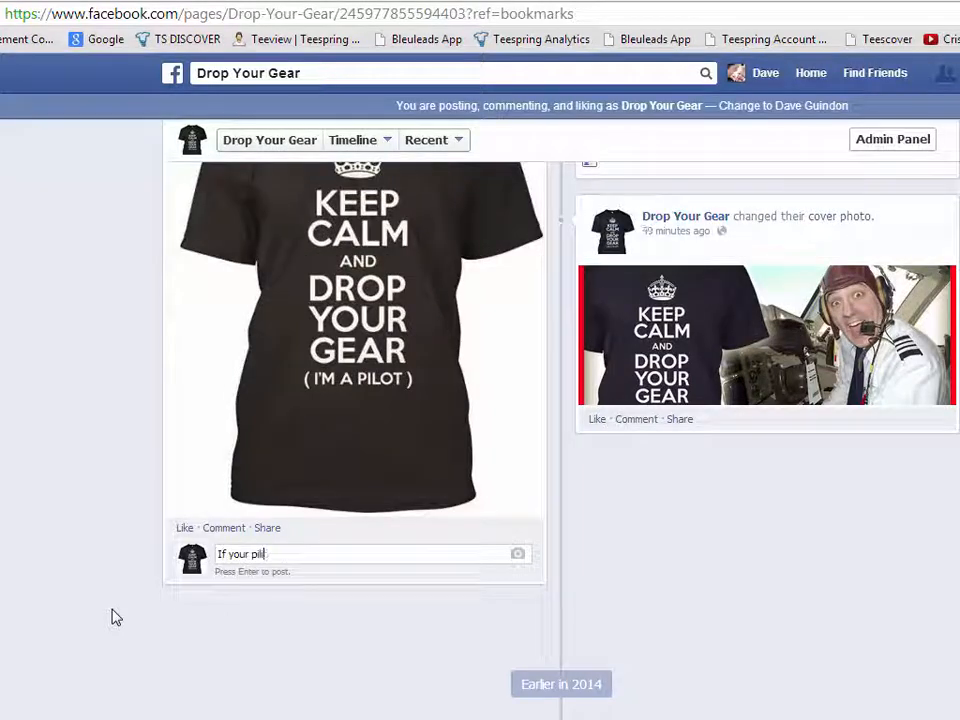
pyautogui.write("otot get you's here ==>")
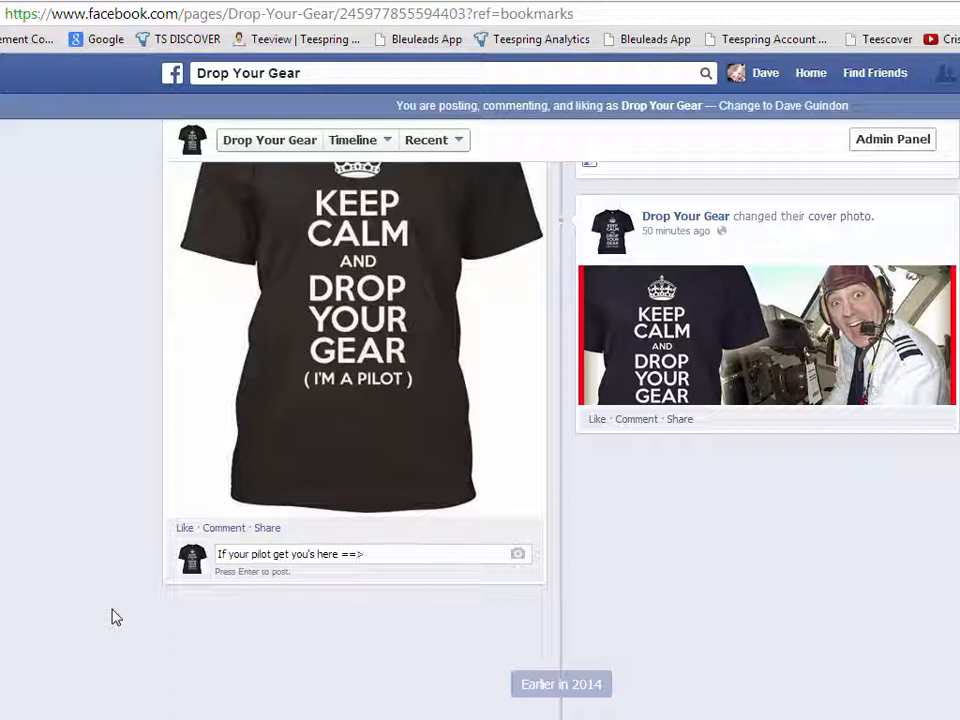
pyautogui.scroll(3, 115, 618)
pyautogui.moveTo(446, 325); pyautogui.dragTo(182, 333)
pyautogui.hotkey('ctrl', 'c')
pyautogui.scroll(-3, 343, 587)
pyautogui.click(431, 557)
pyautogui.hotkey('ctrl', 'v')
pyautogui.press('Return')
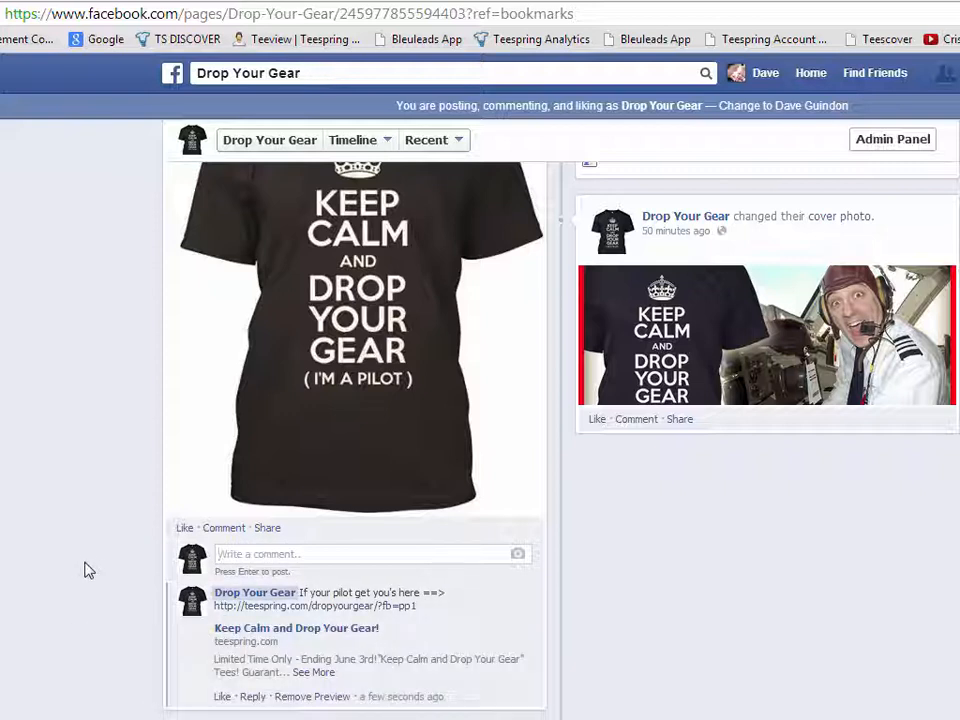
pyautogui.scroll(-2, 88, 563)
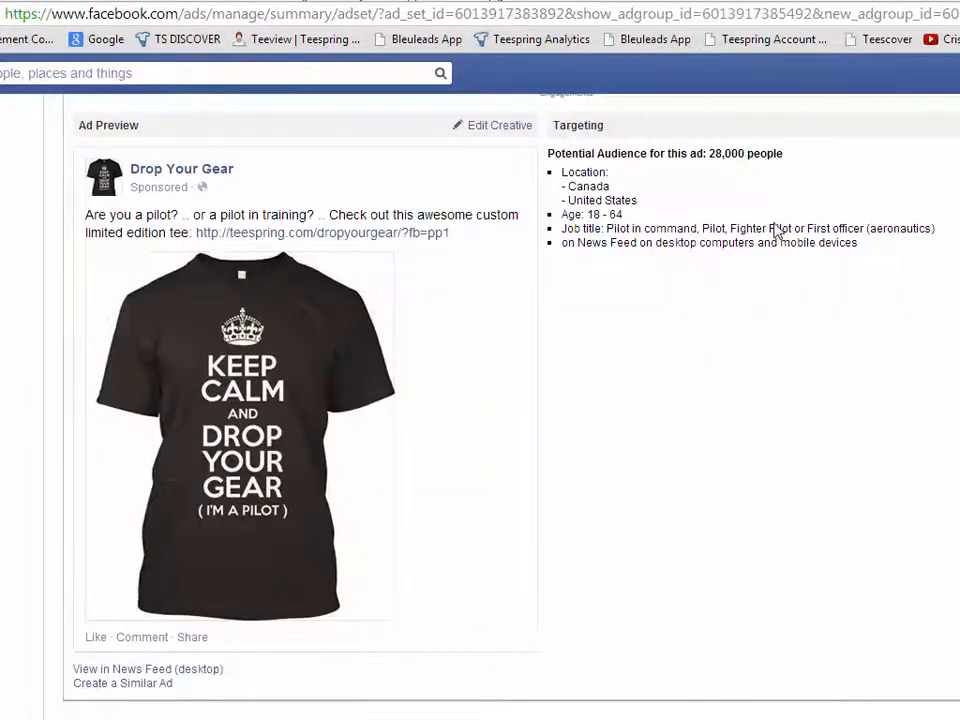
# Review the submitted ad's preview and targeting along with the ad set's delivery status, budget and engagement results
pyautogui.scroll(1, 832, 500)
pyautogui.scroll(1, 814, 529)
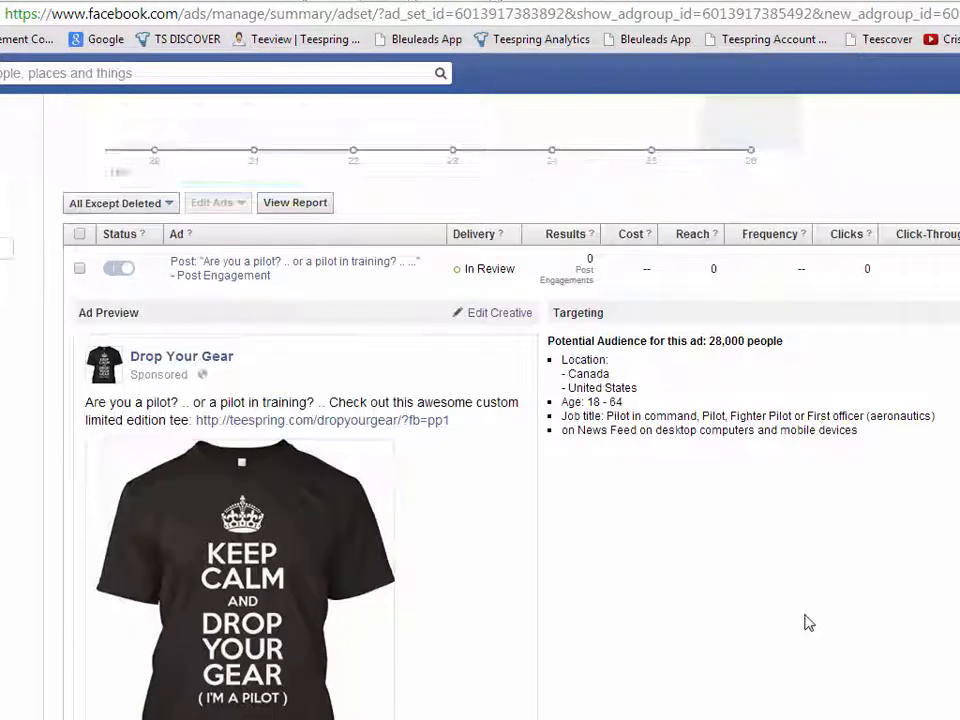
pyautogui.scroll(2, 806, 621)
pyautogui.scroll(1, 793, 617)
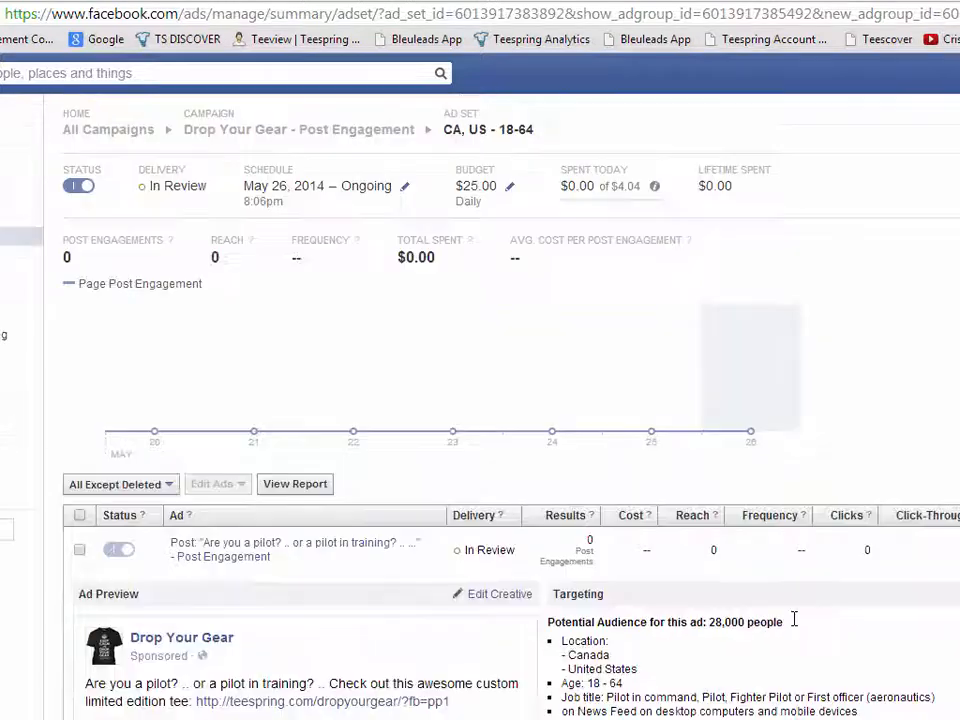